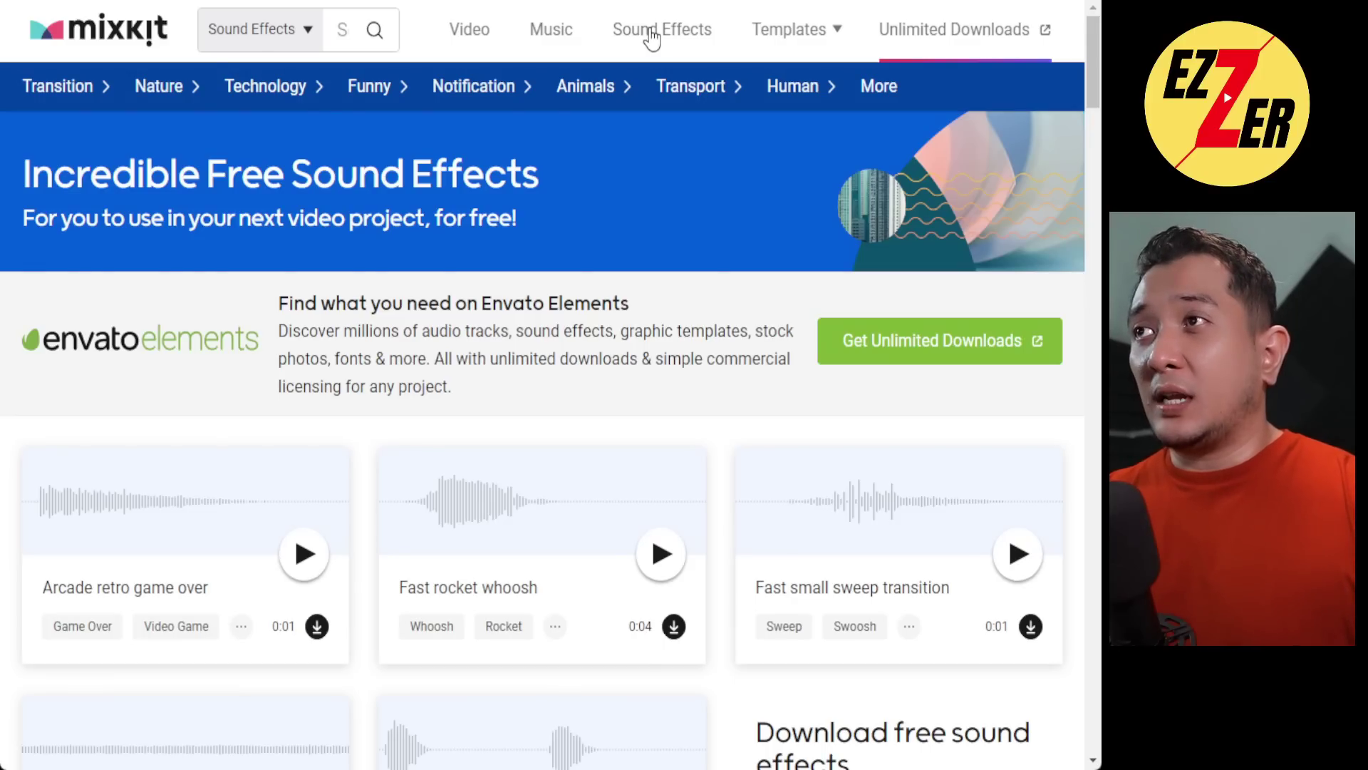
Open the free Rain sound effects in the Nature category and preview "Calm thunderstorm in the jungle"
mouse_move(171, 87)
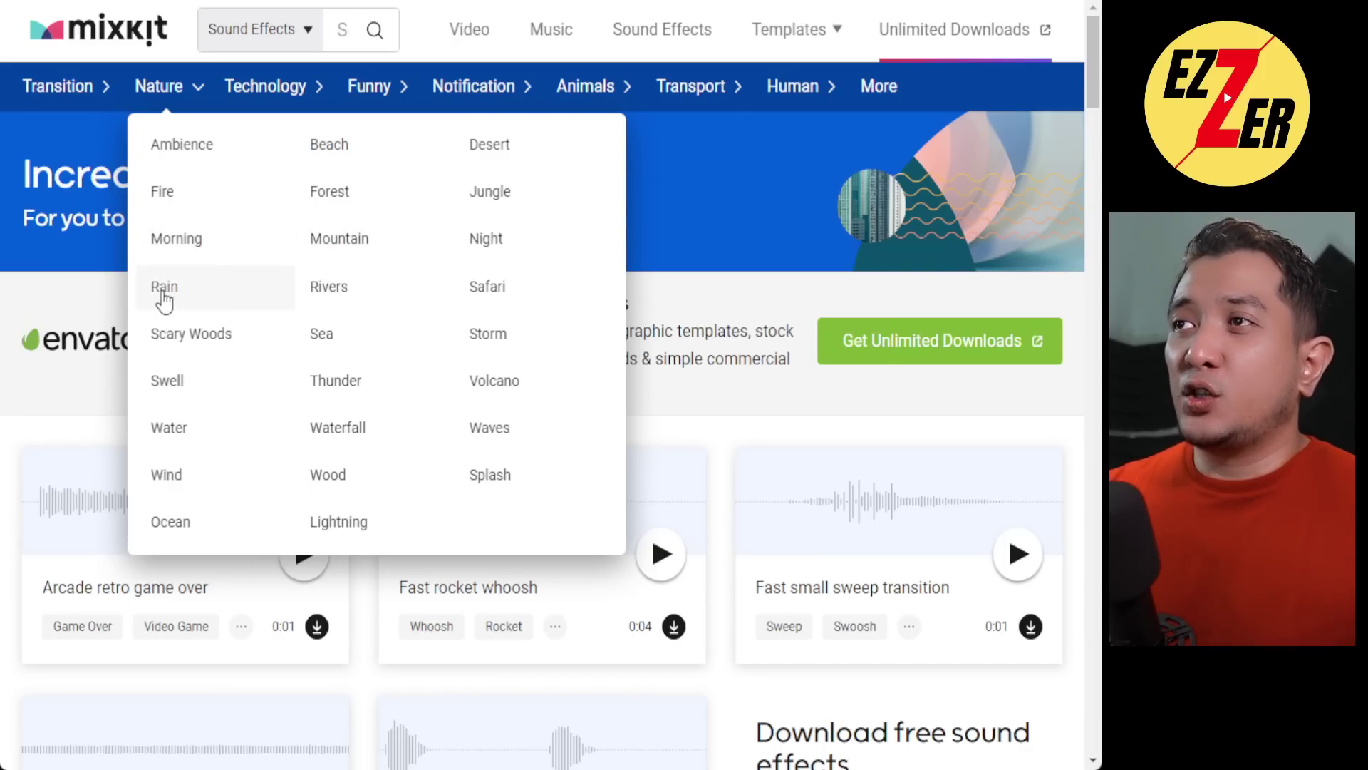
click(185, 299)
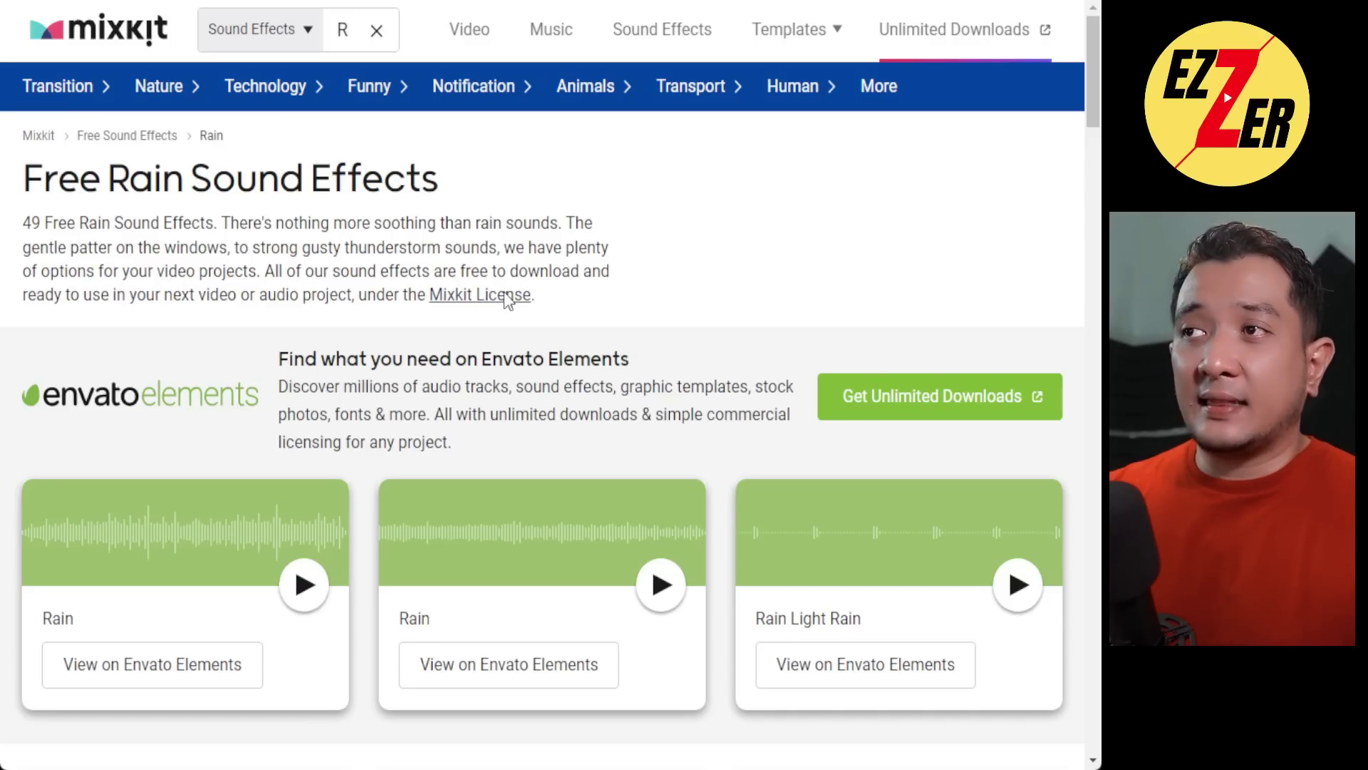
scroll(295, 251, down, 5)
scroll(296, 250, down, 2)
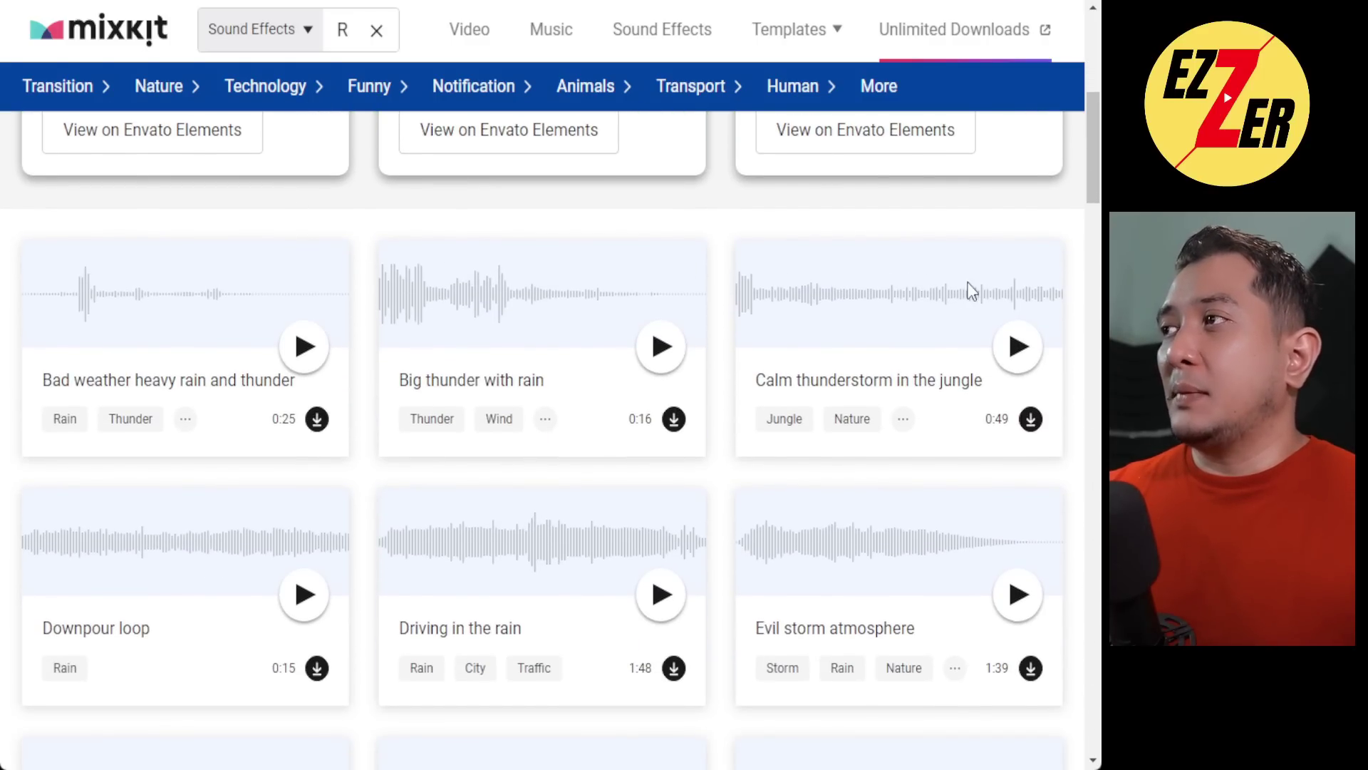
scroll(916, 309, down, 2)
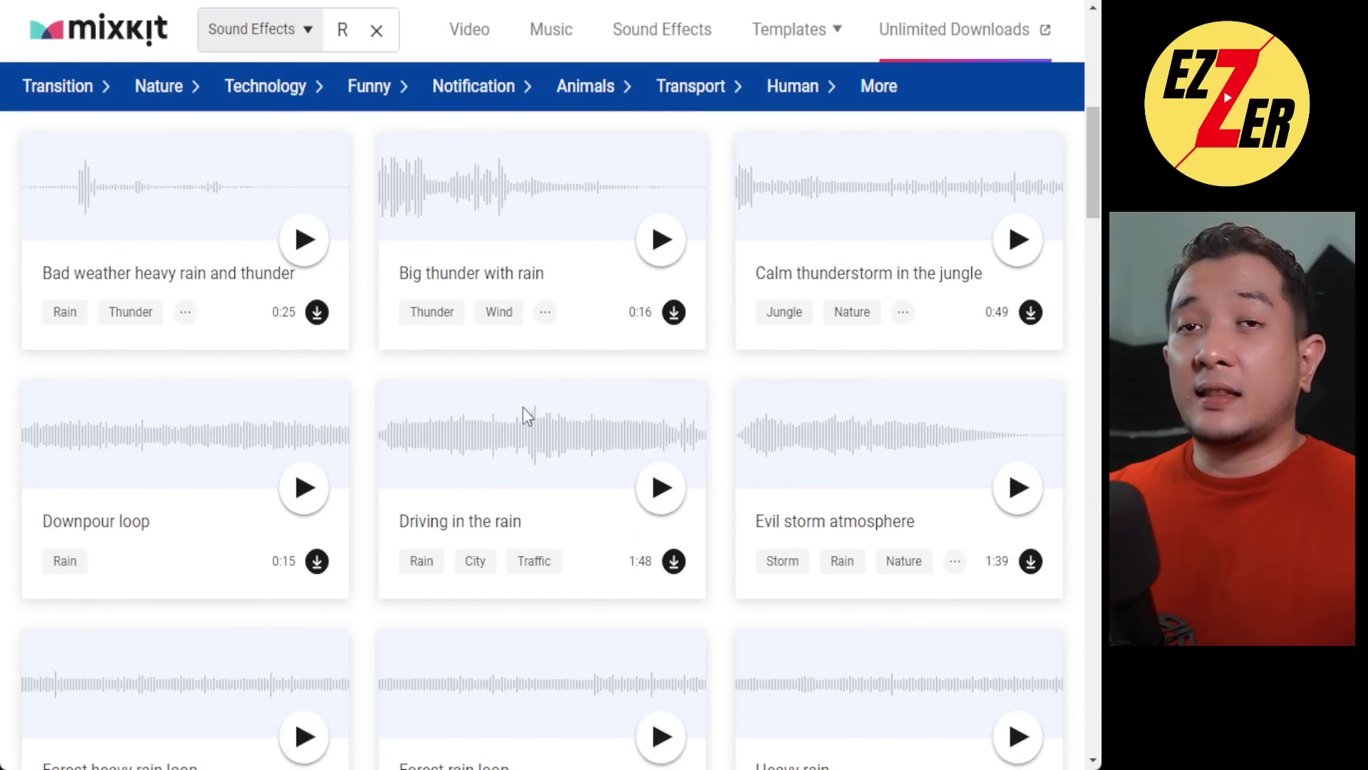
click(1017, 242)
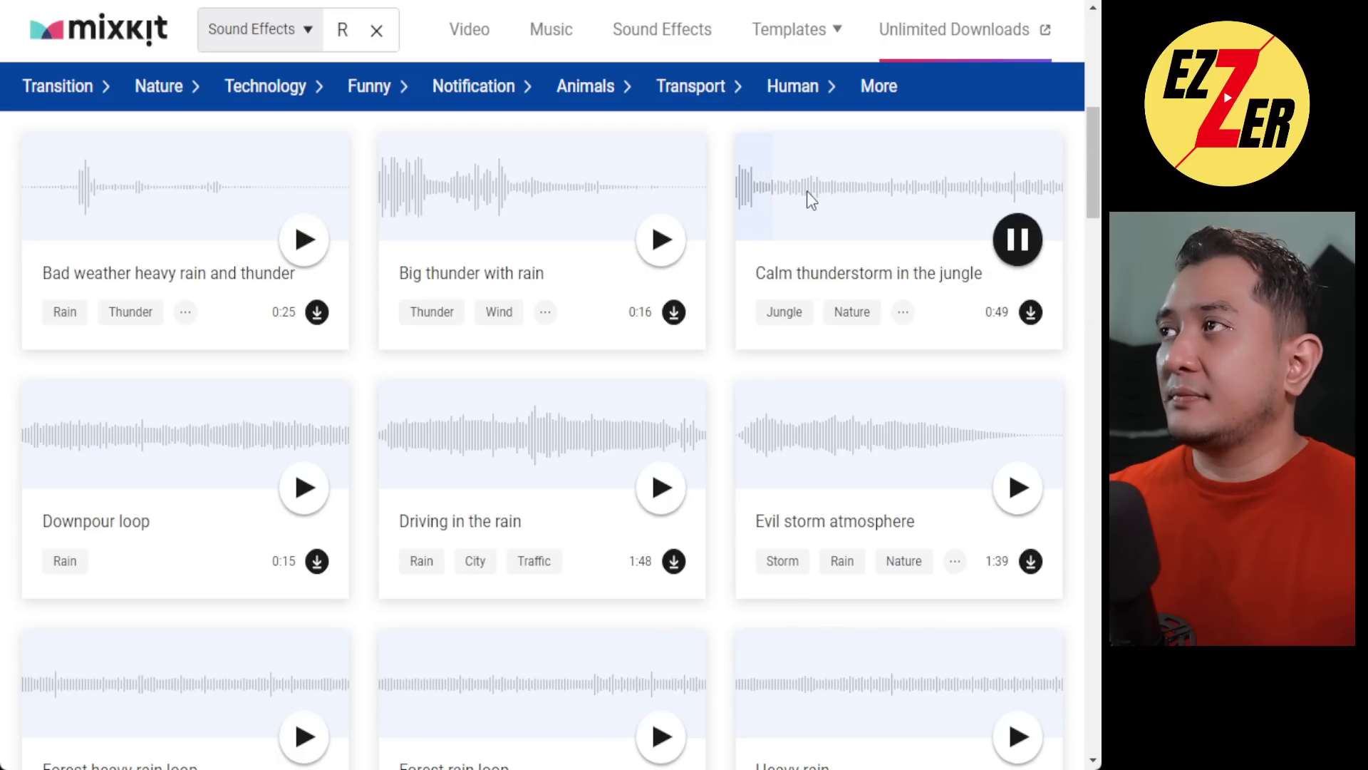
click(1017, 239)
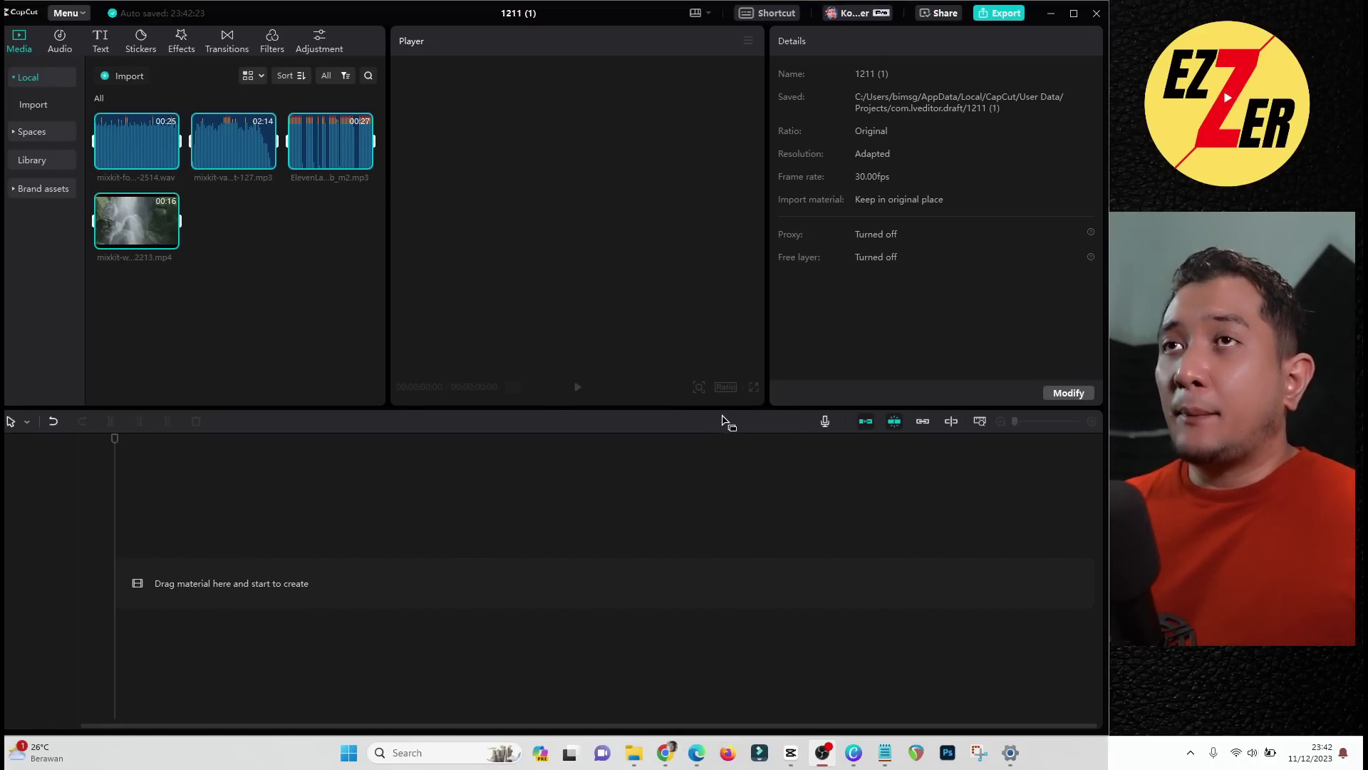
In CapCut, place the ElevenLabs voice-over and the waterfall video on the timeline, and trim the voice-over to the video's end
click(256, 272)
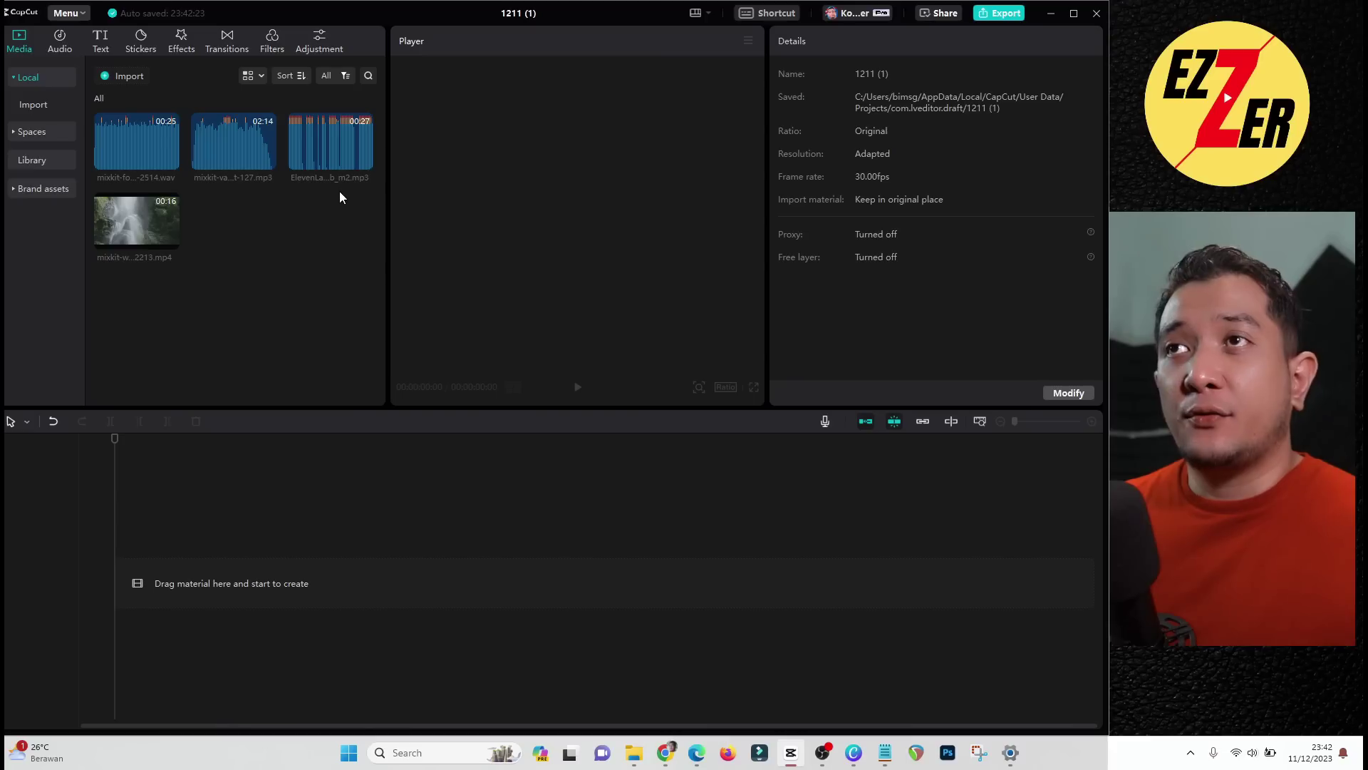
click(363, 161)
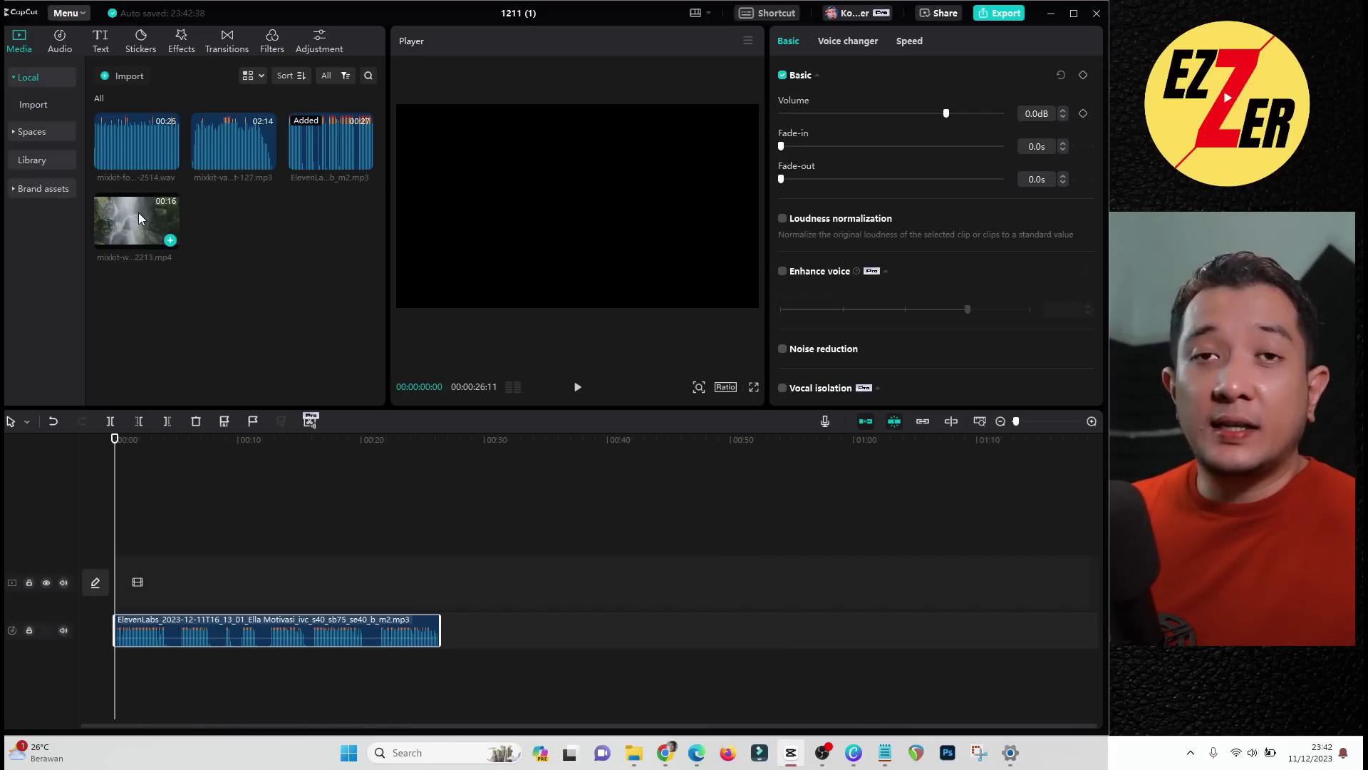
drag(139, 216, 584, 540)
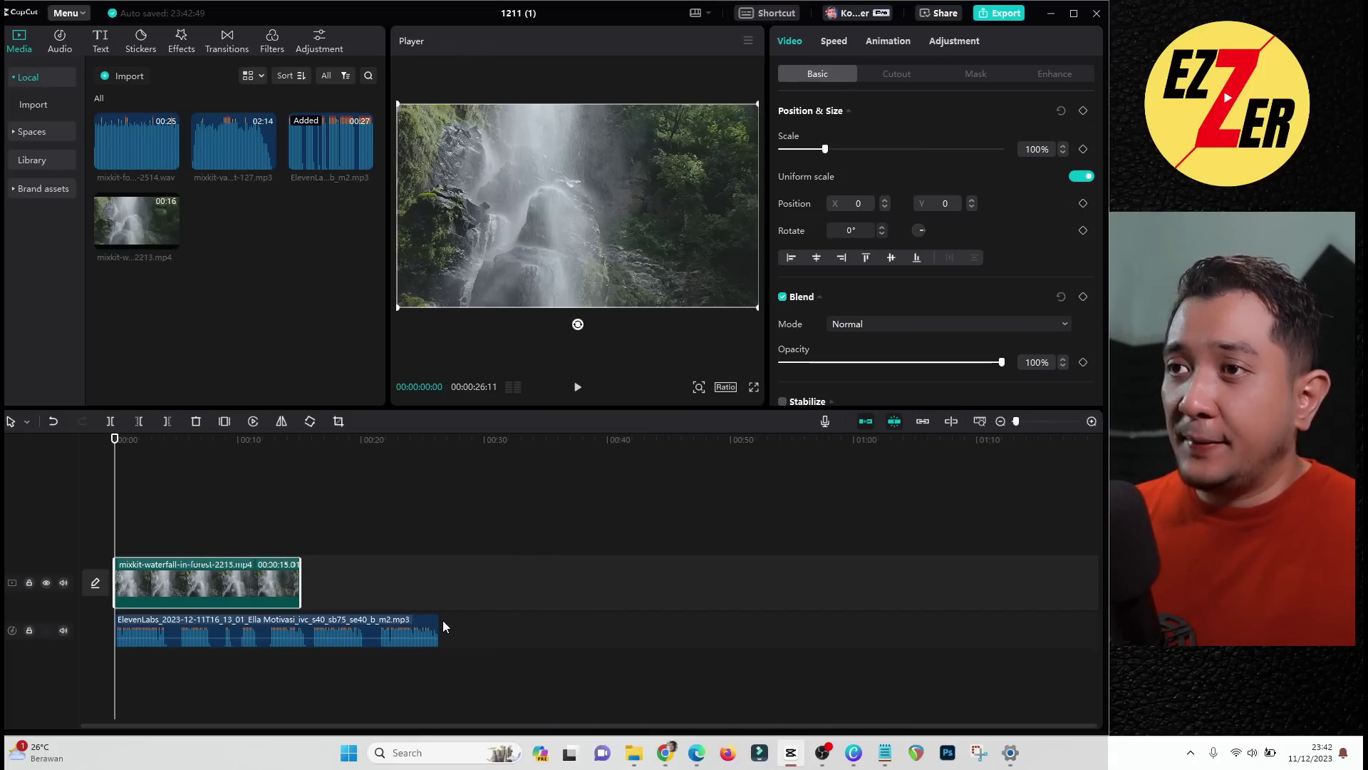
drag(439, 630, 300, 631)
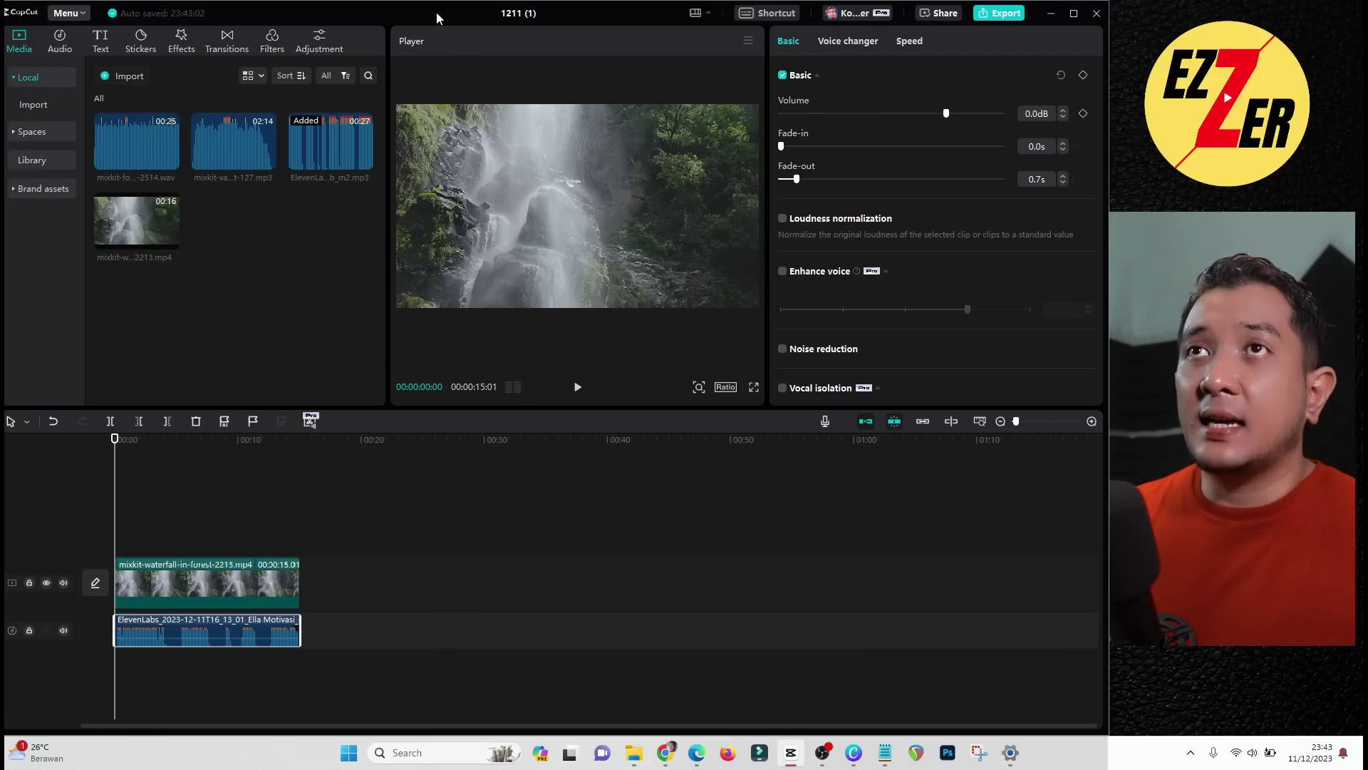
Generate auto captions from the voice-over with Indonesian as the recognition language
click(101, 41)
click(36, 77)
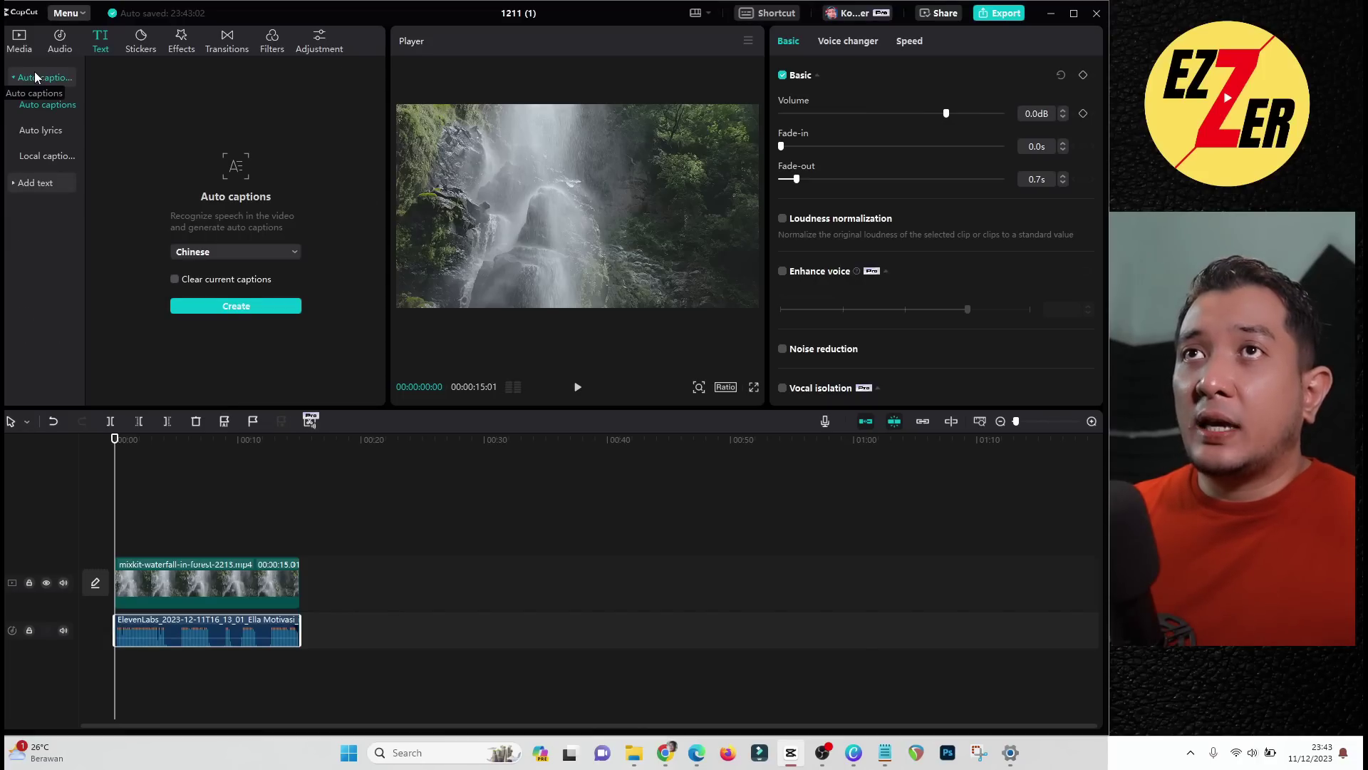
click(242, 254)
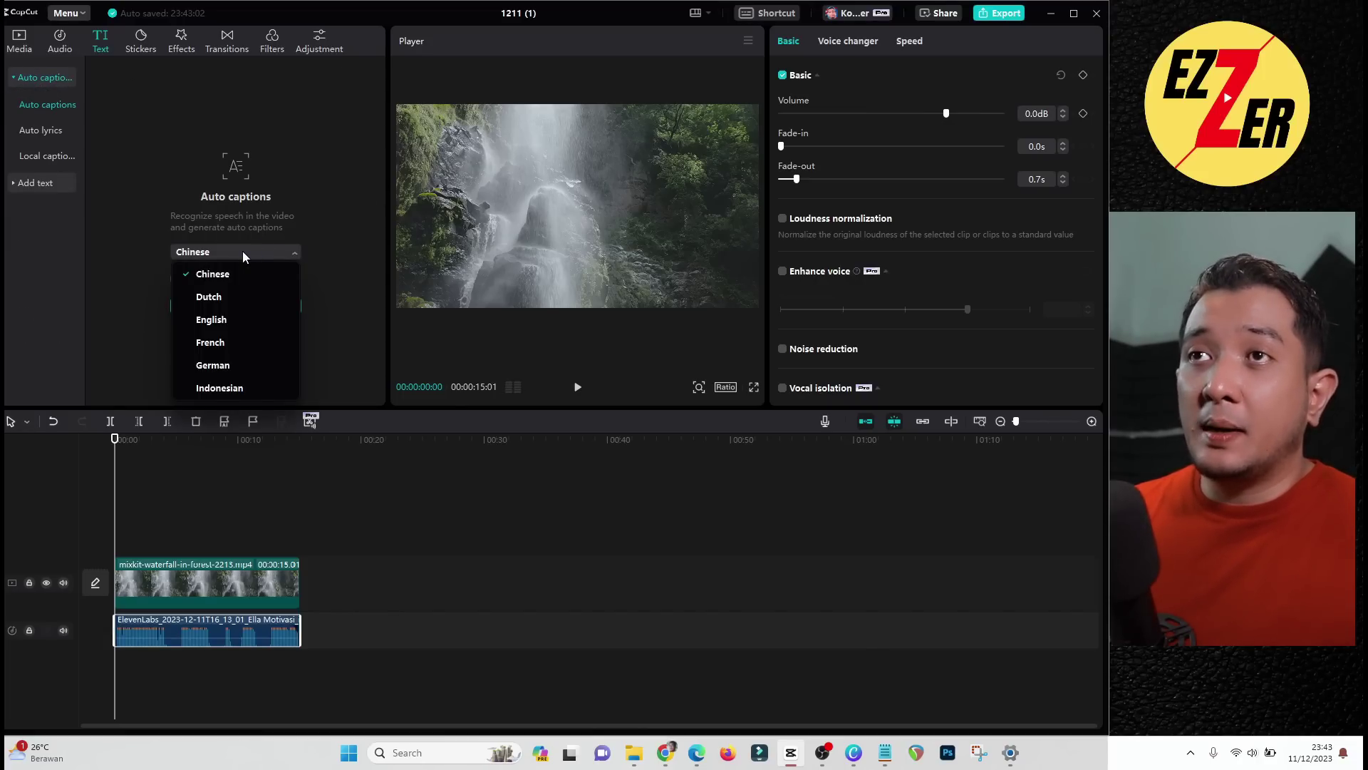
click(219, 388)
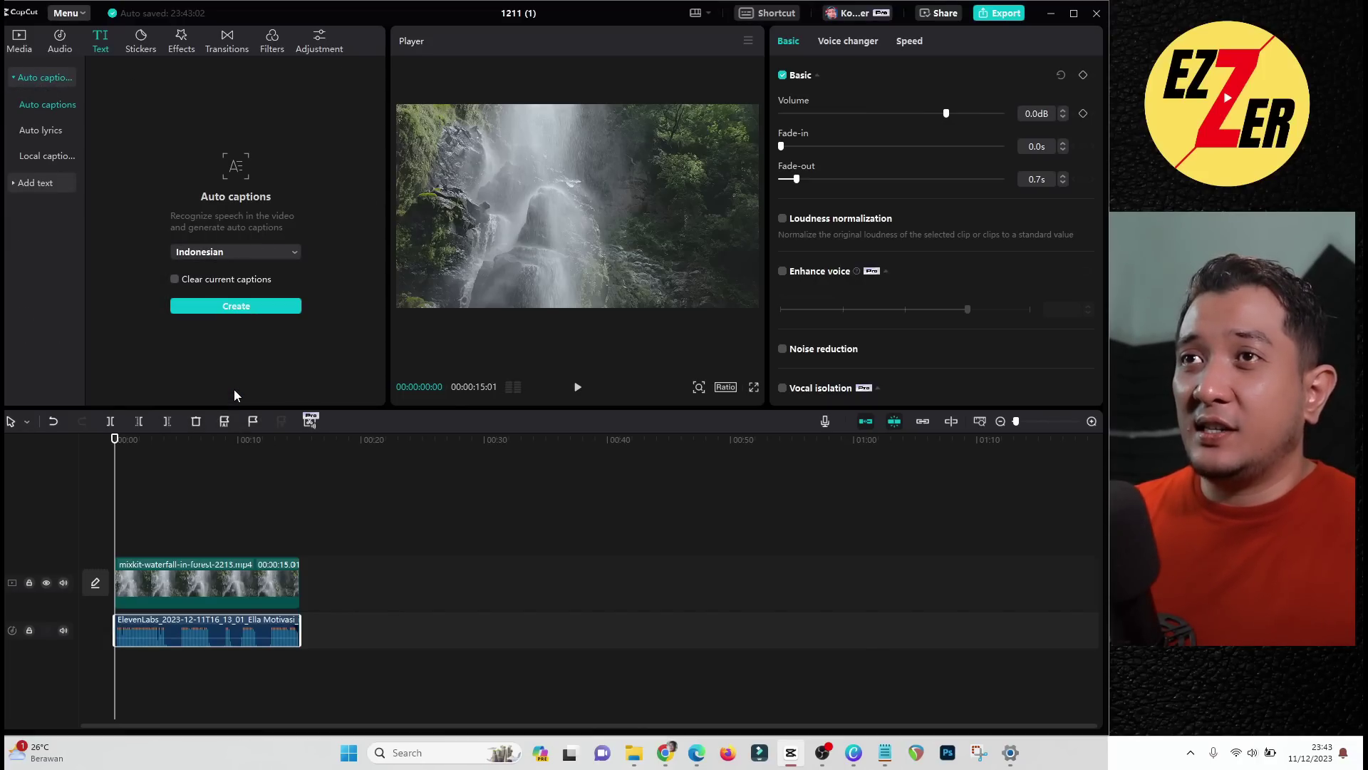
click(264, 311)
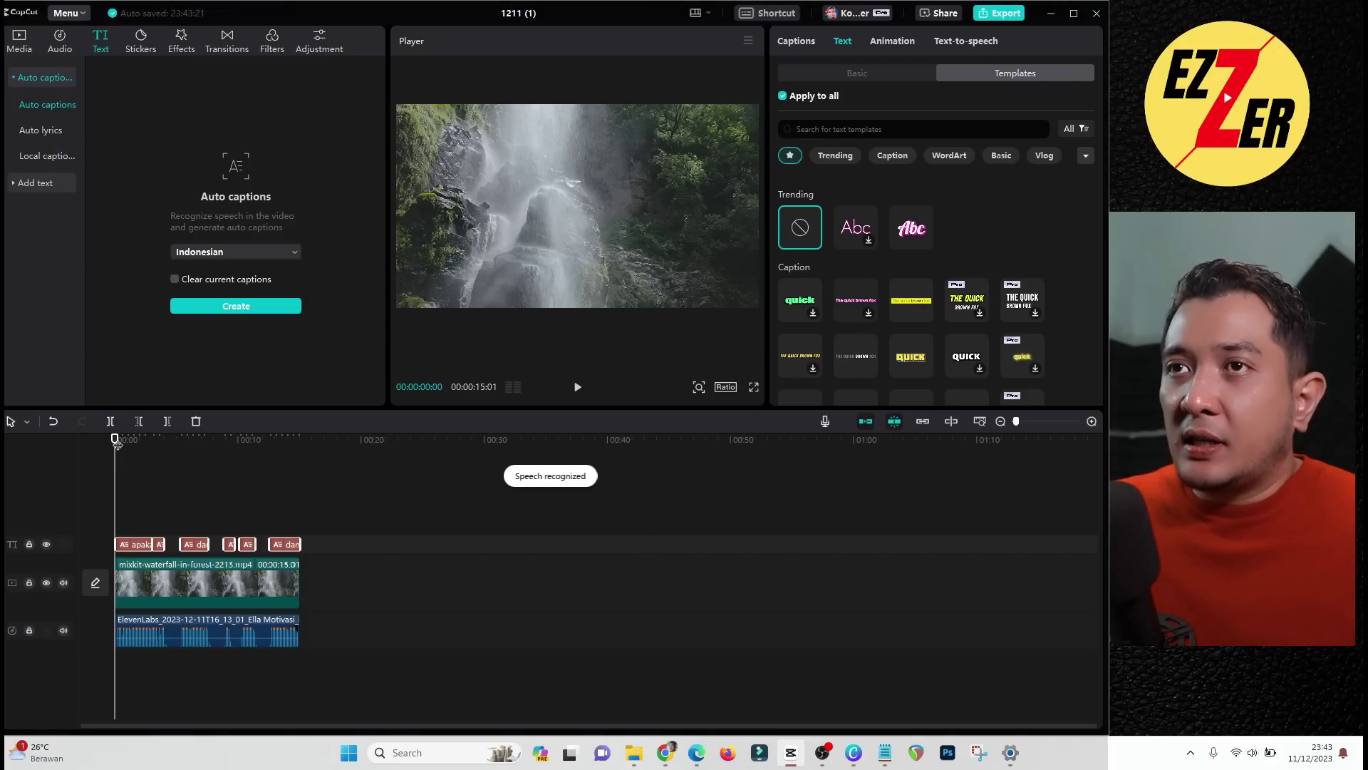
Set the font of all captions to Montserrat and their colour to yellow FFDE00
drag(115, 439, 134, 441)
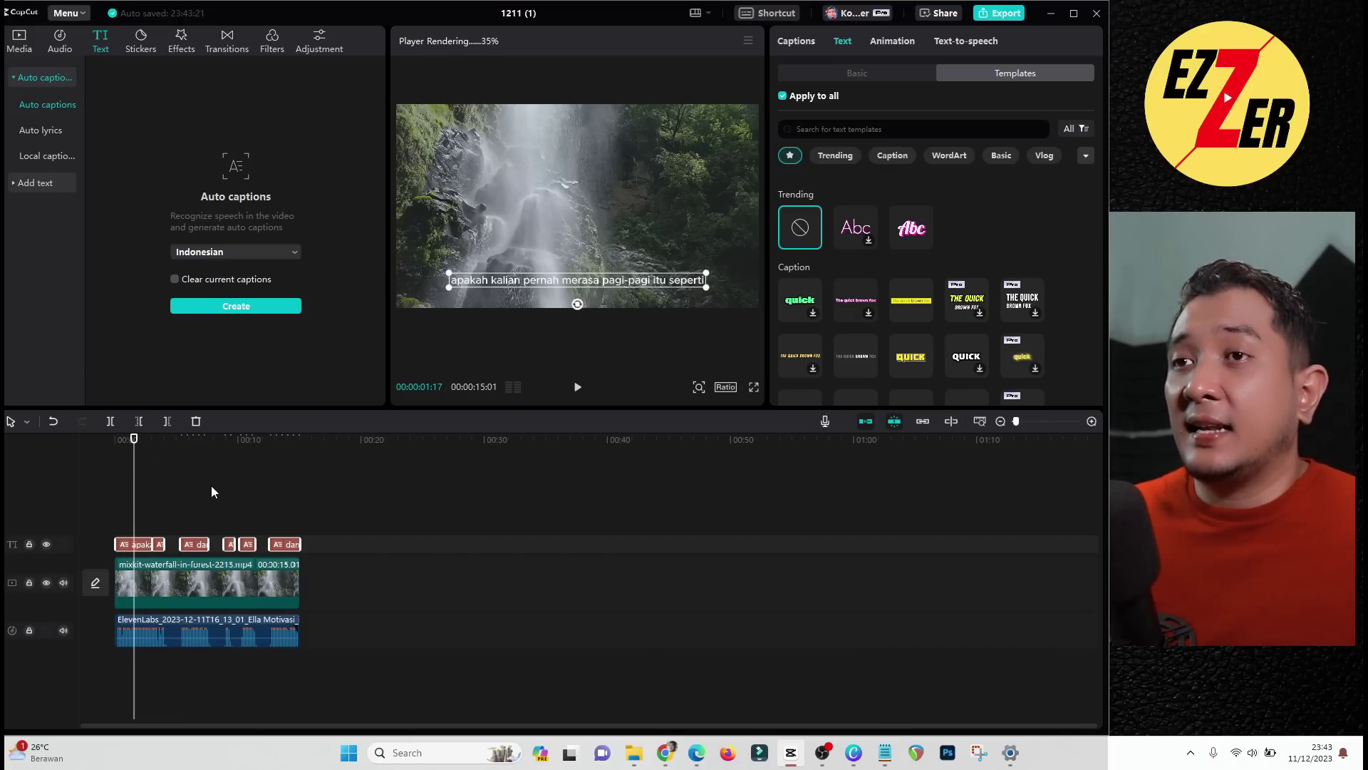
click(142, 545)
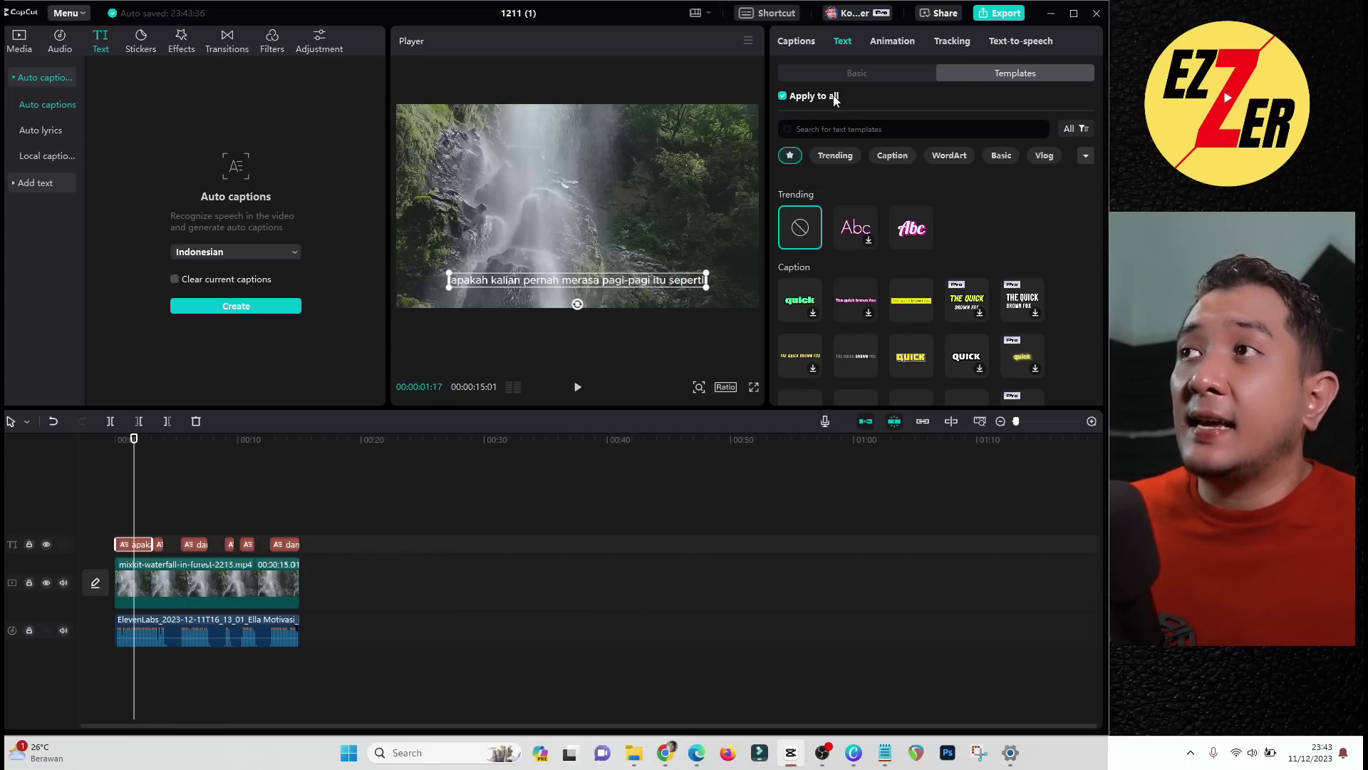
click(865, 70)
click(878, 202)
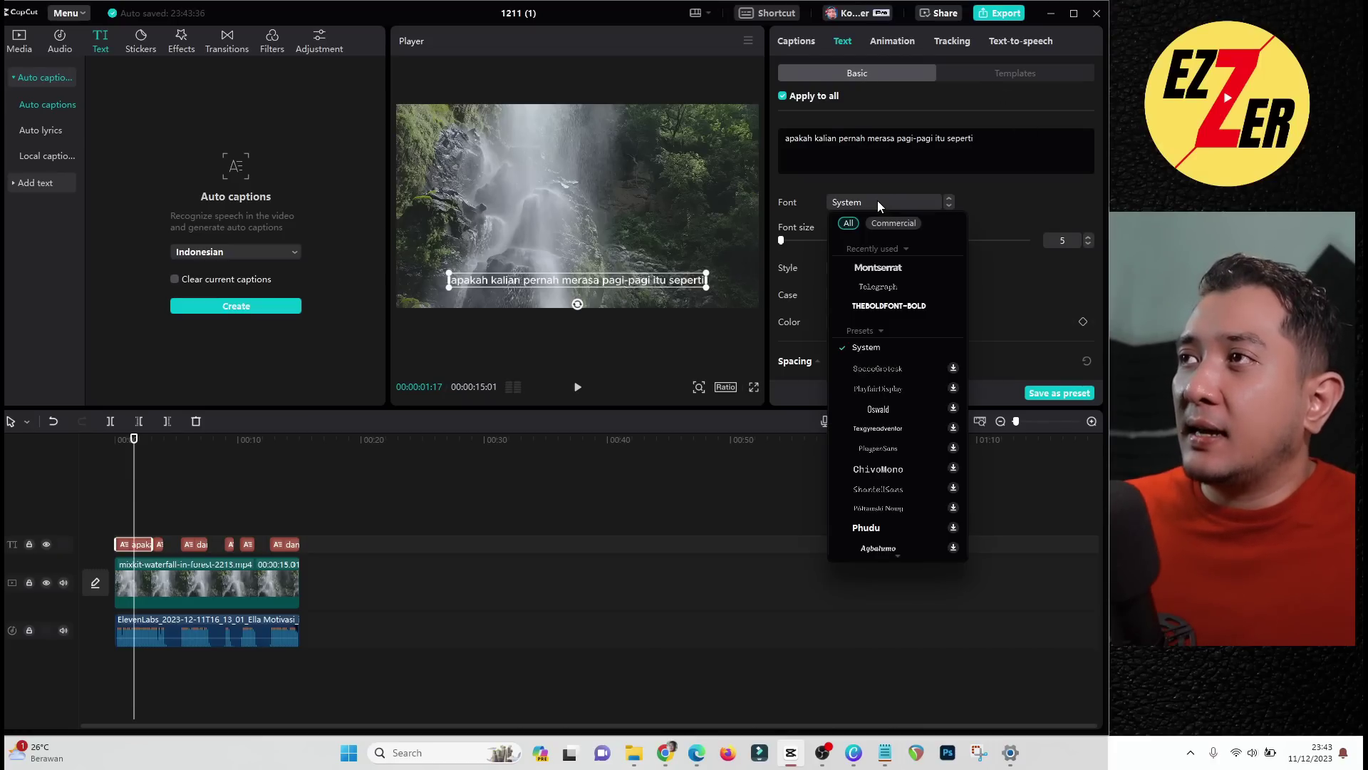
click(877, 269)
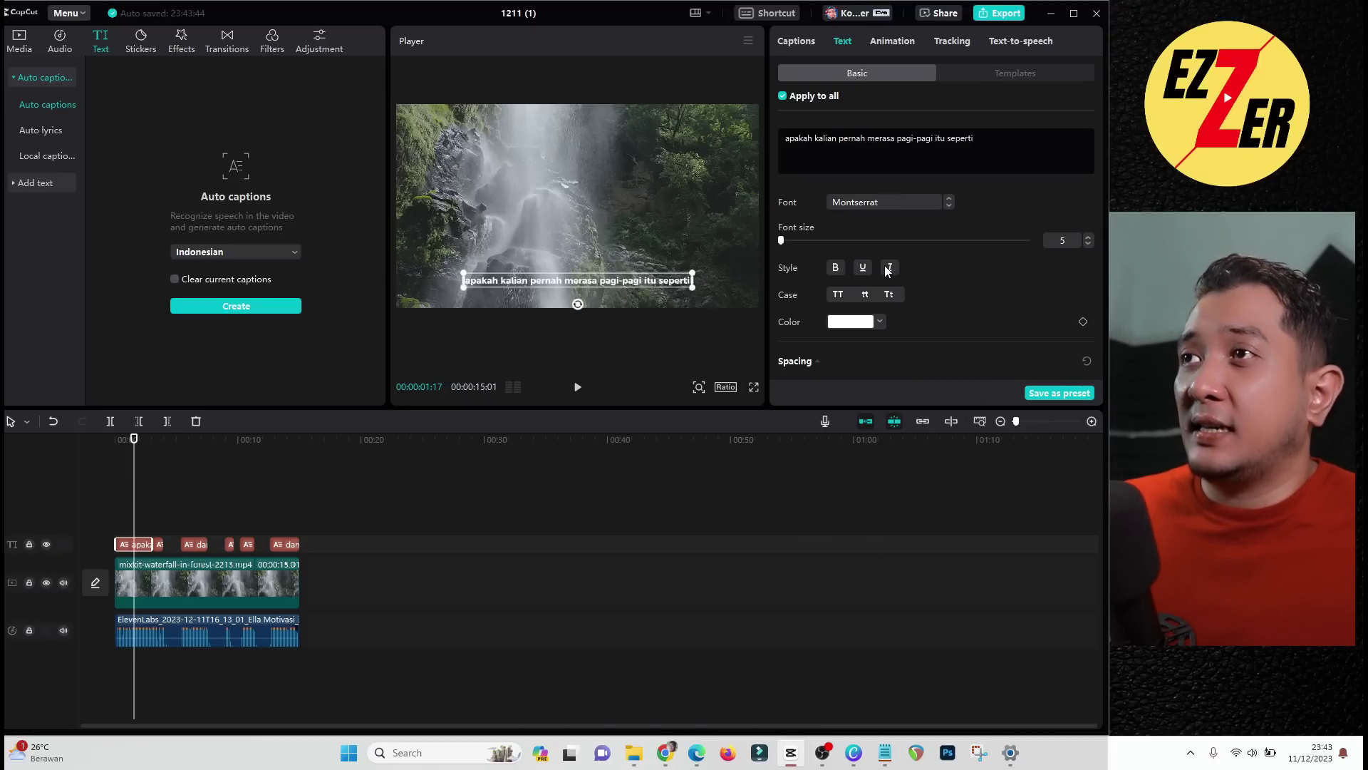
click(857, 320)
click(897, 540)
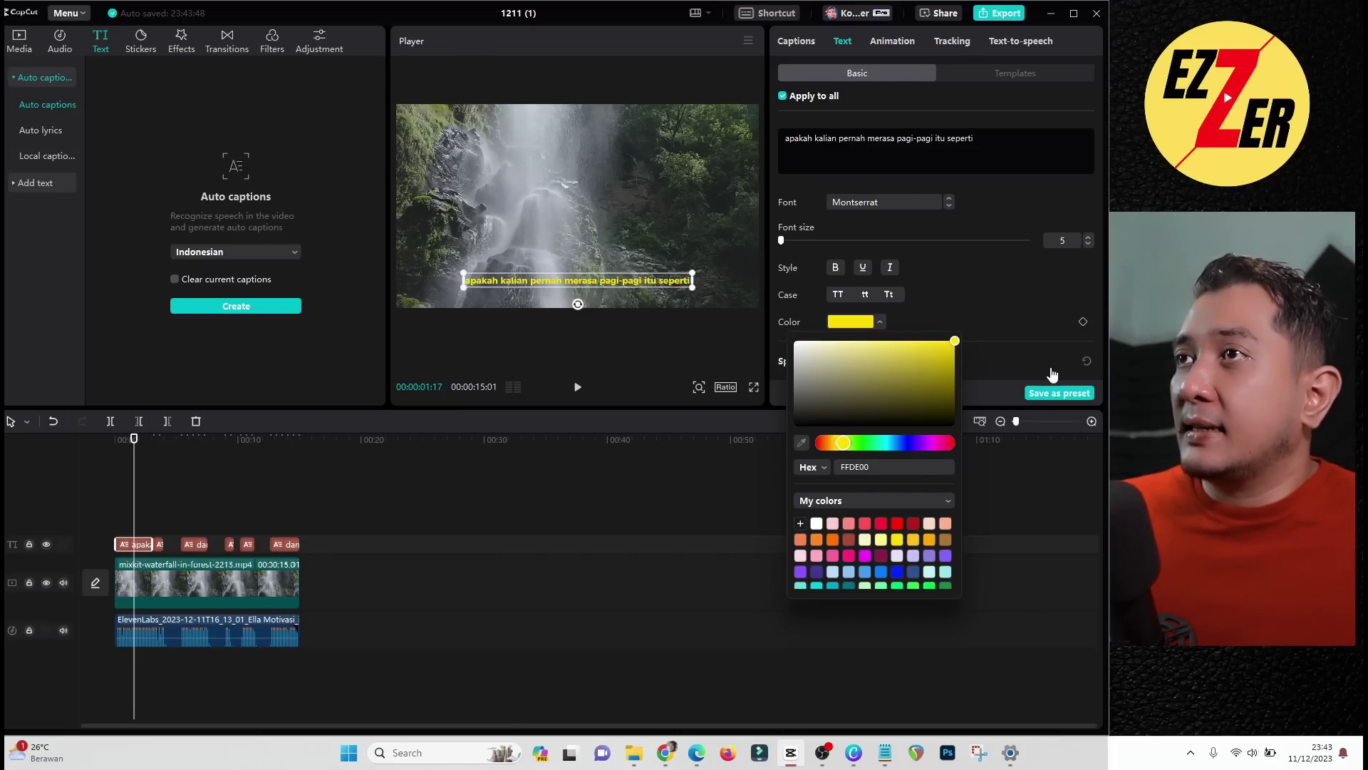
Set the captions' font size to 10 and move them up to the middle of the video frame
click(1061, 240)
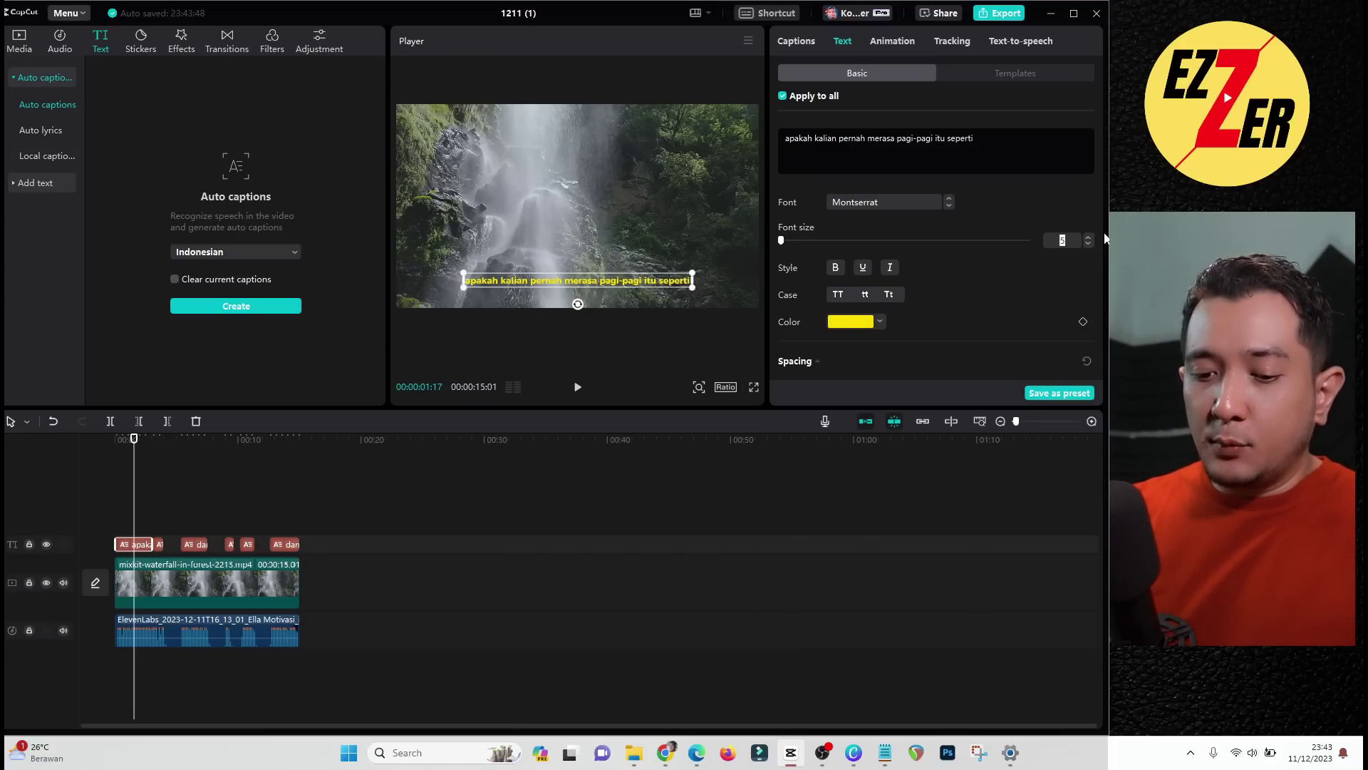
text(10)
key(Return)
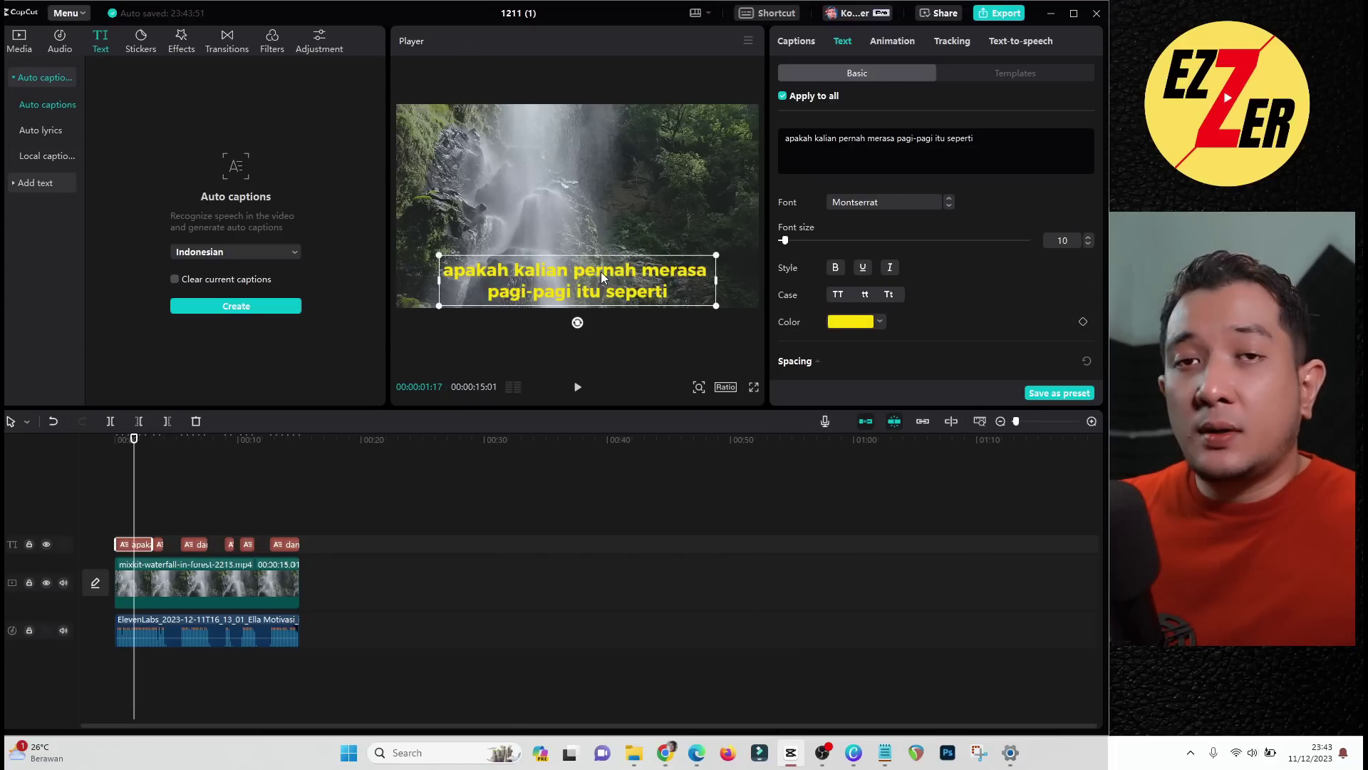
drag(609, 271, 613, 196)
Enable a shadow on all captions
scroll(981, 263, down, 8)
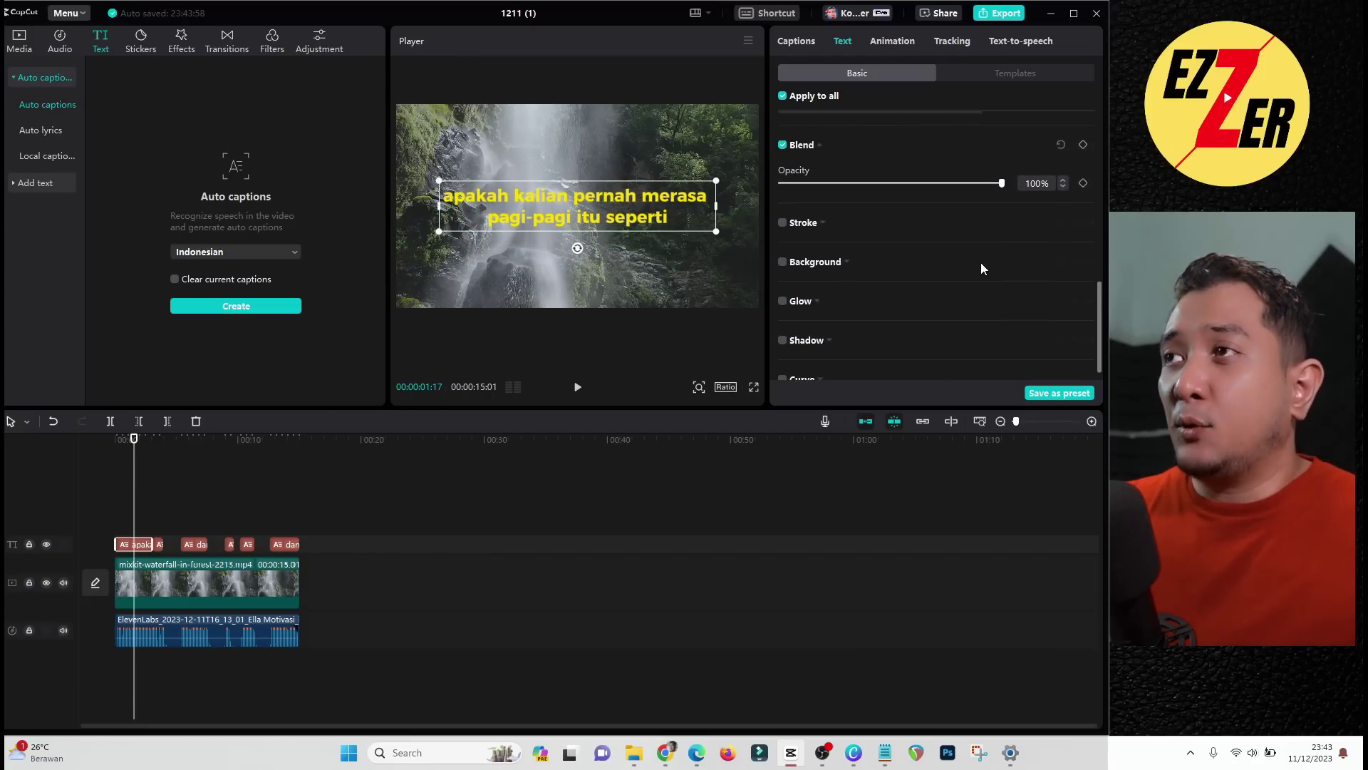
scroll(980, 262, down, 1)
click(782, 322)
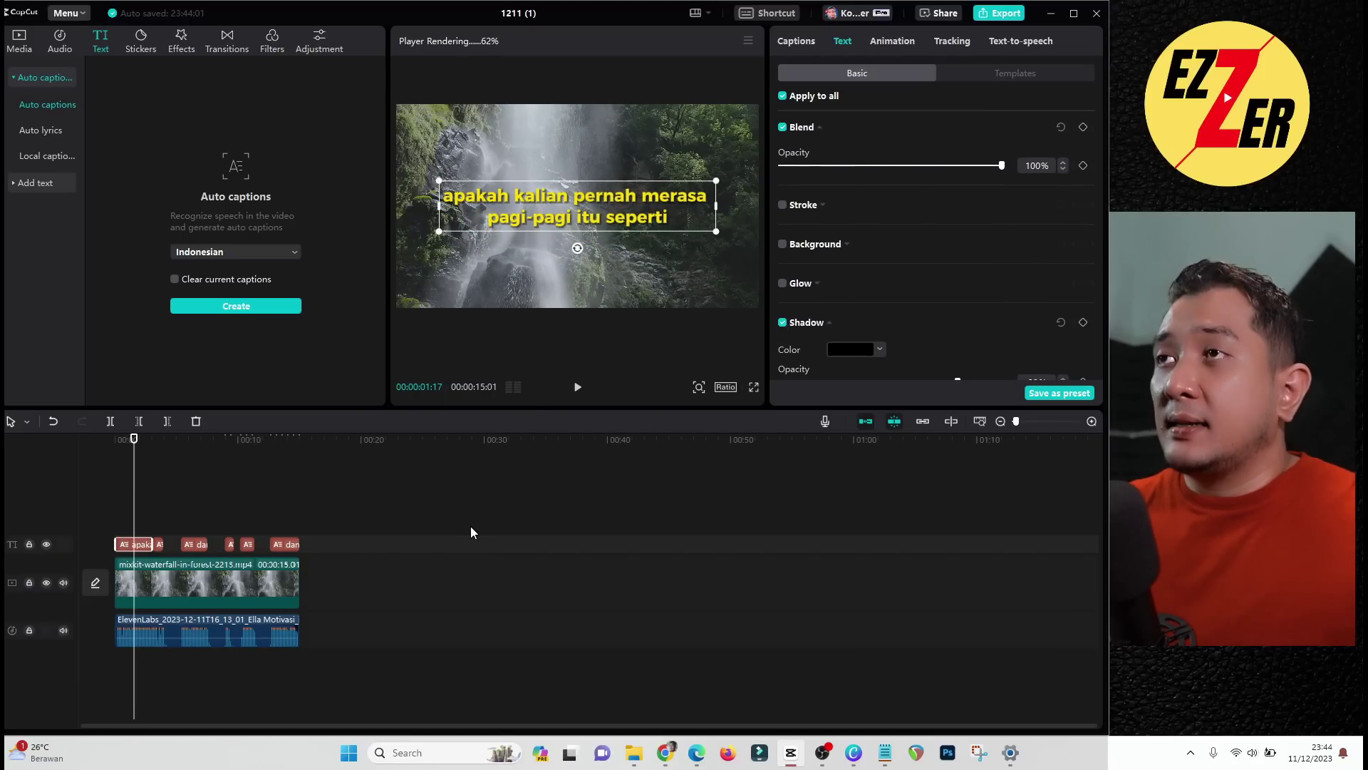
Delete the waterfall clip to preview the captions on a black background, and undo the deletion
mouse_move(134, 451)
mouse_down()
mouse_move(151, 451)
mouse_move(132, 456)
mouse_up()
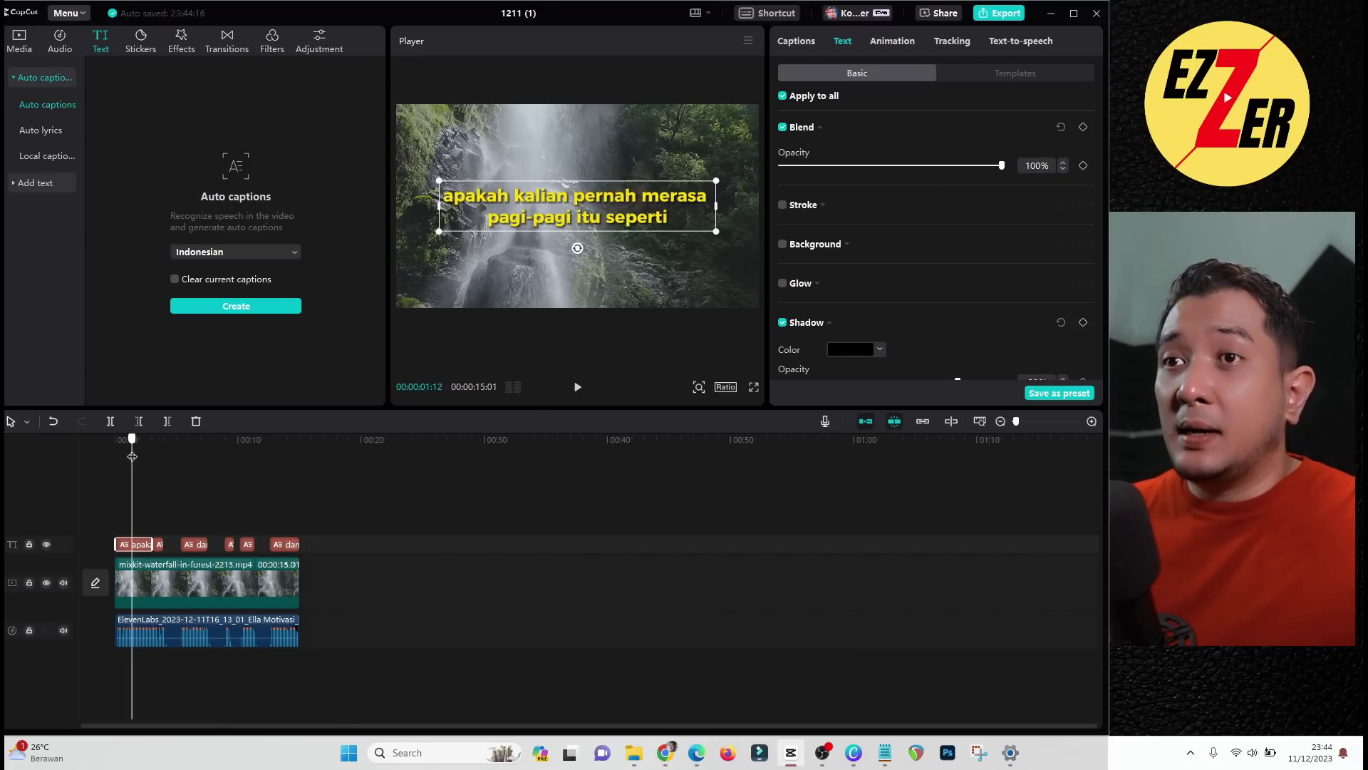
click(251, 587)
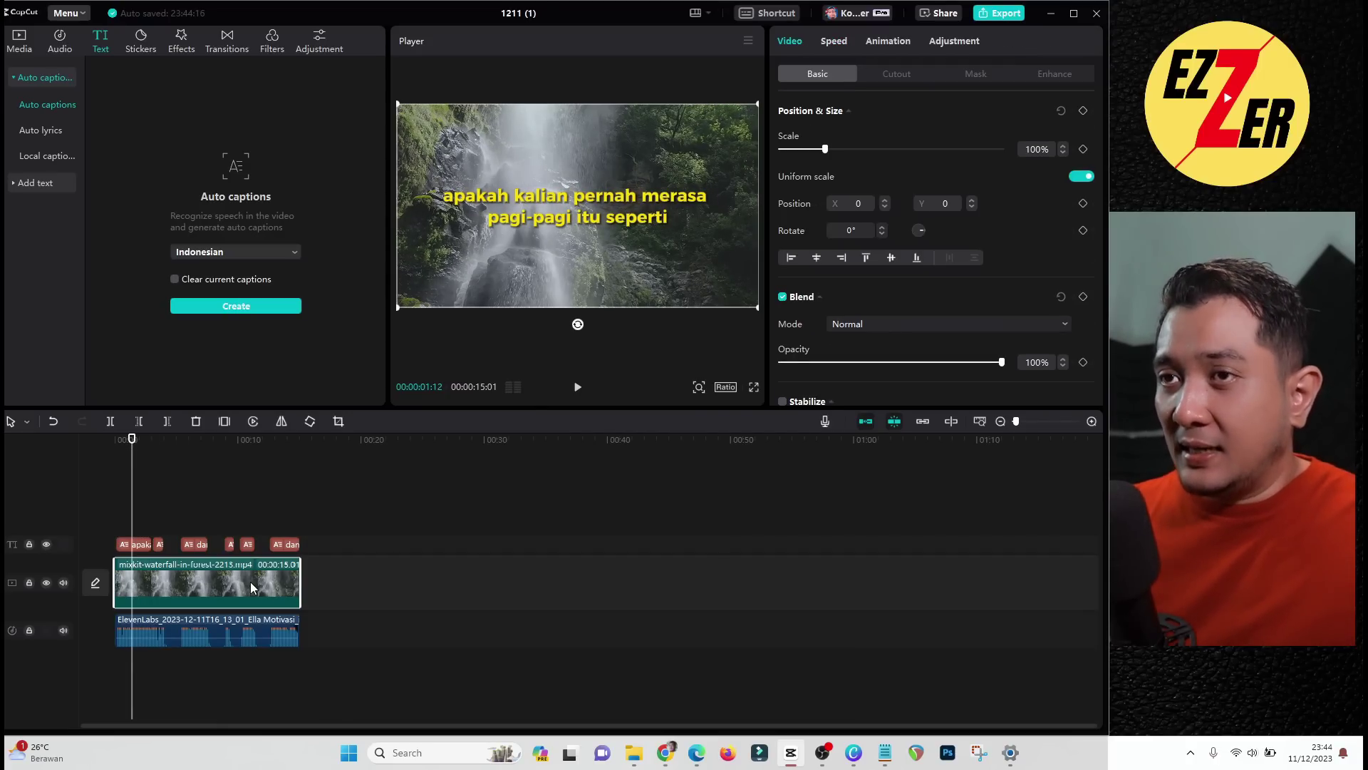
key(Delete)
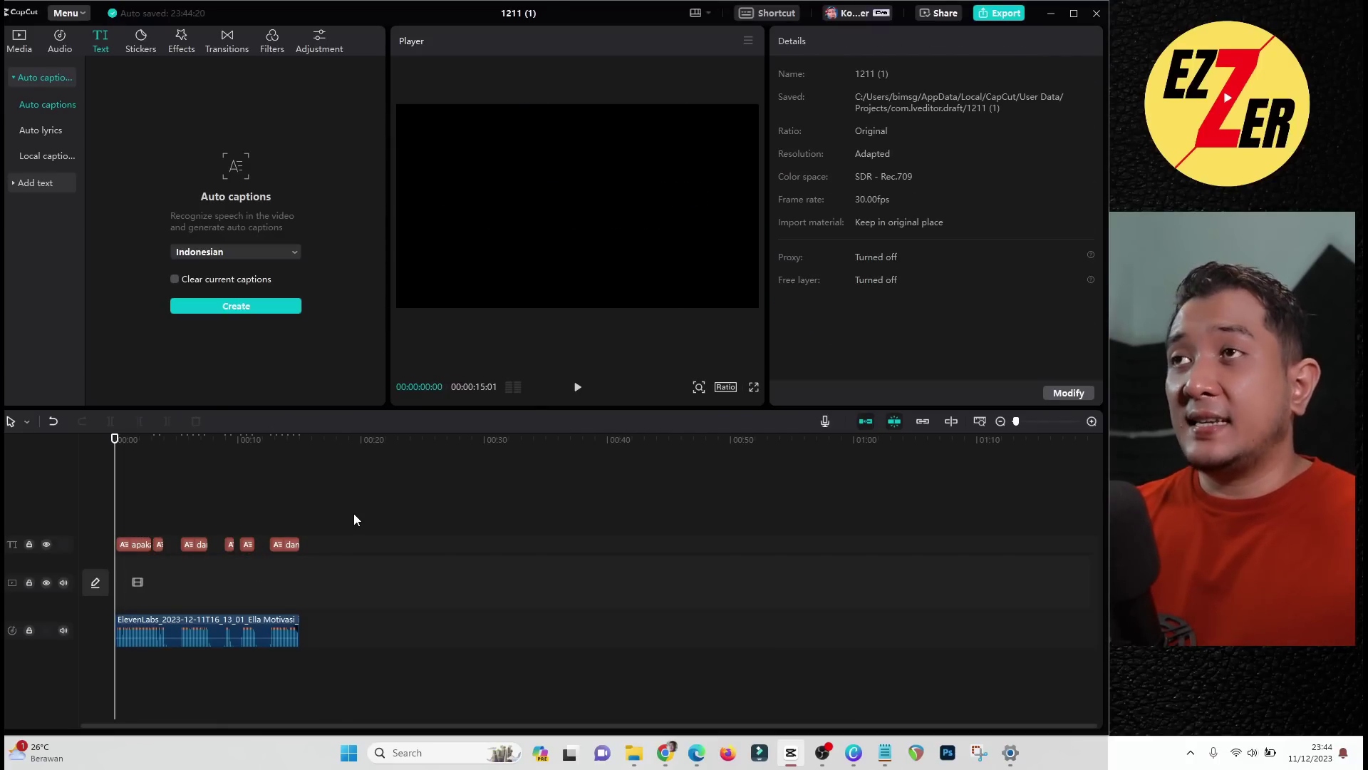
key(space)
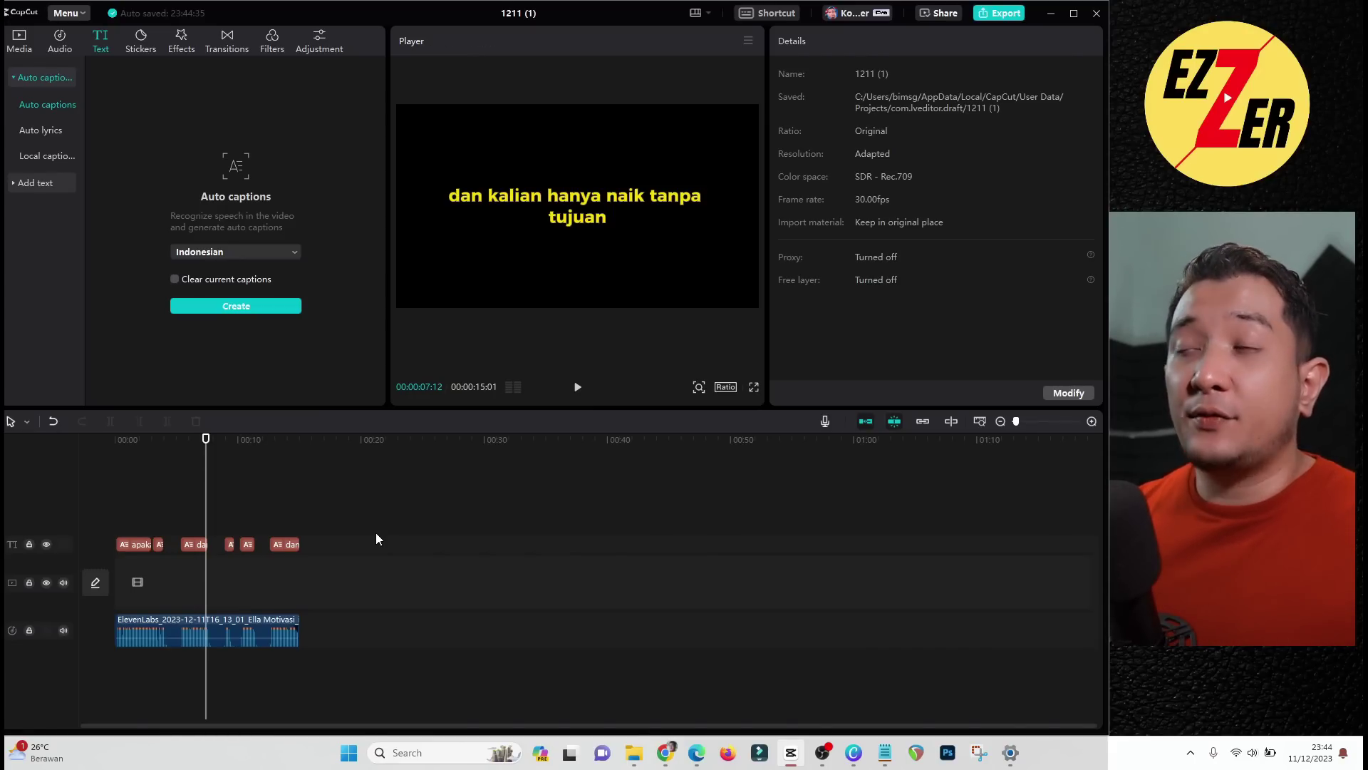
key(ctrl+z)
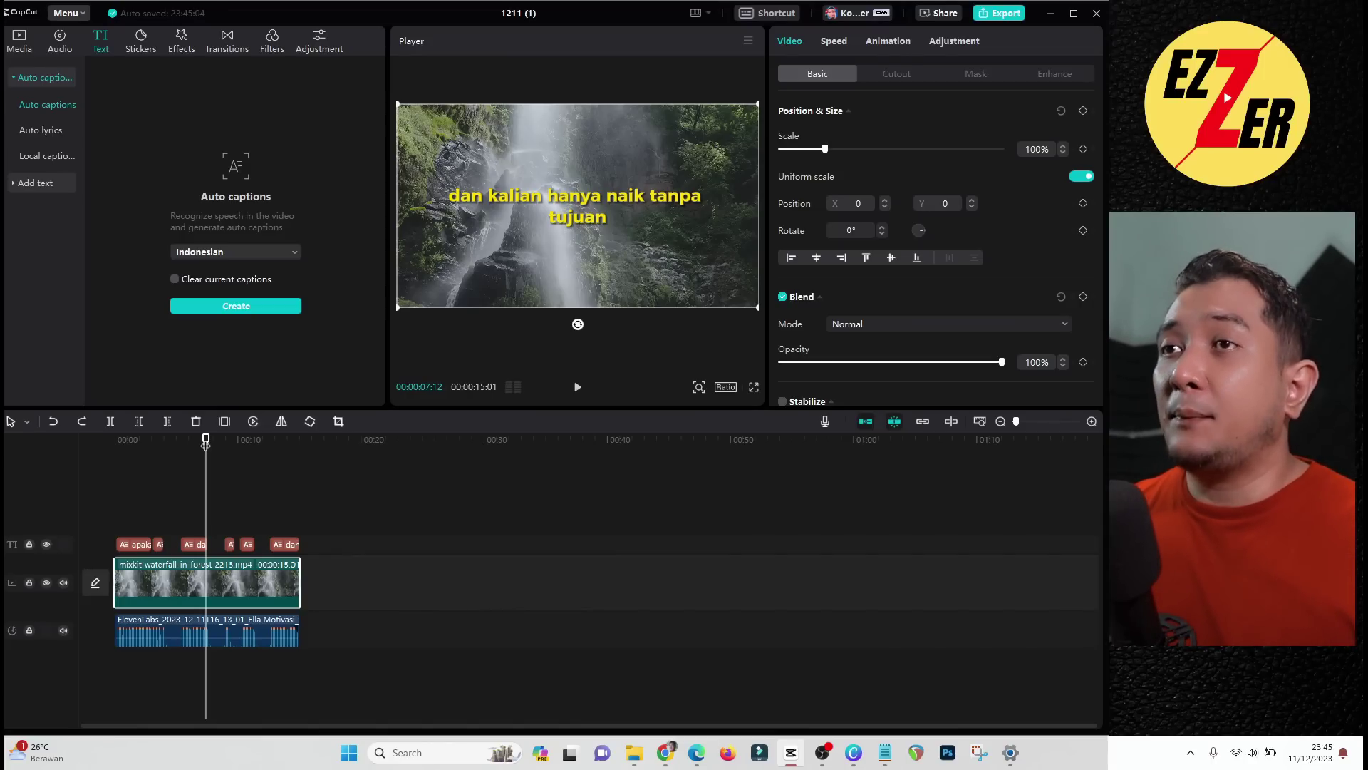
Lower the waterfall clip's brightness to darken it and set its vignette to 20
drag(206, 443, 114, 443)
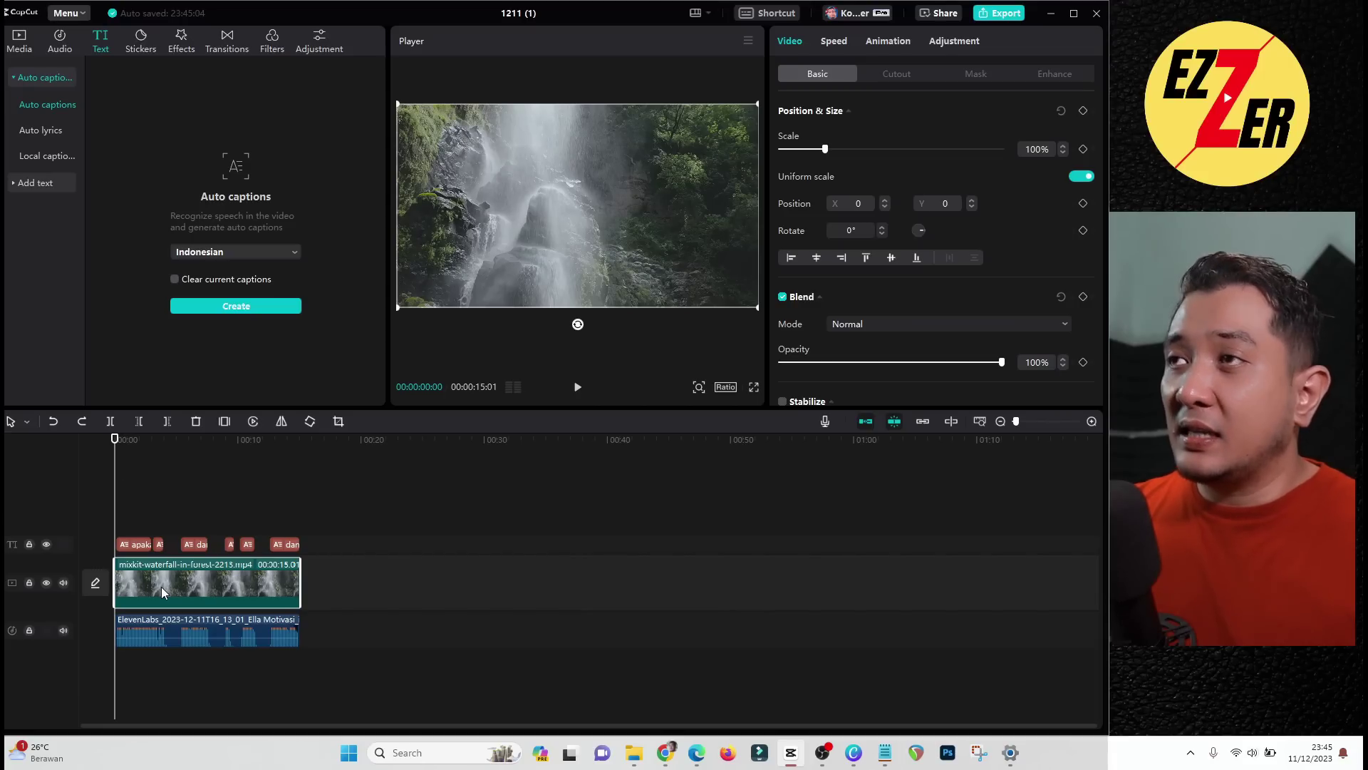
click(968, 47)
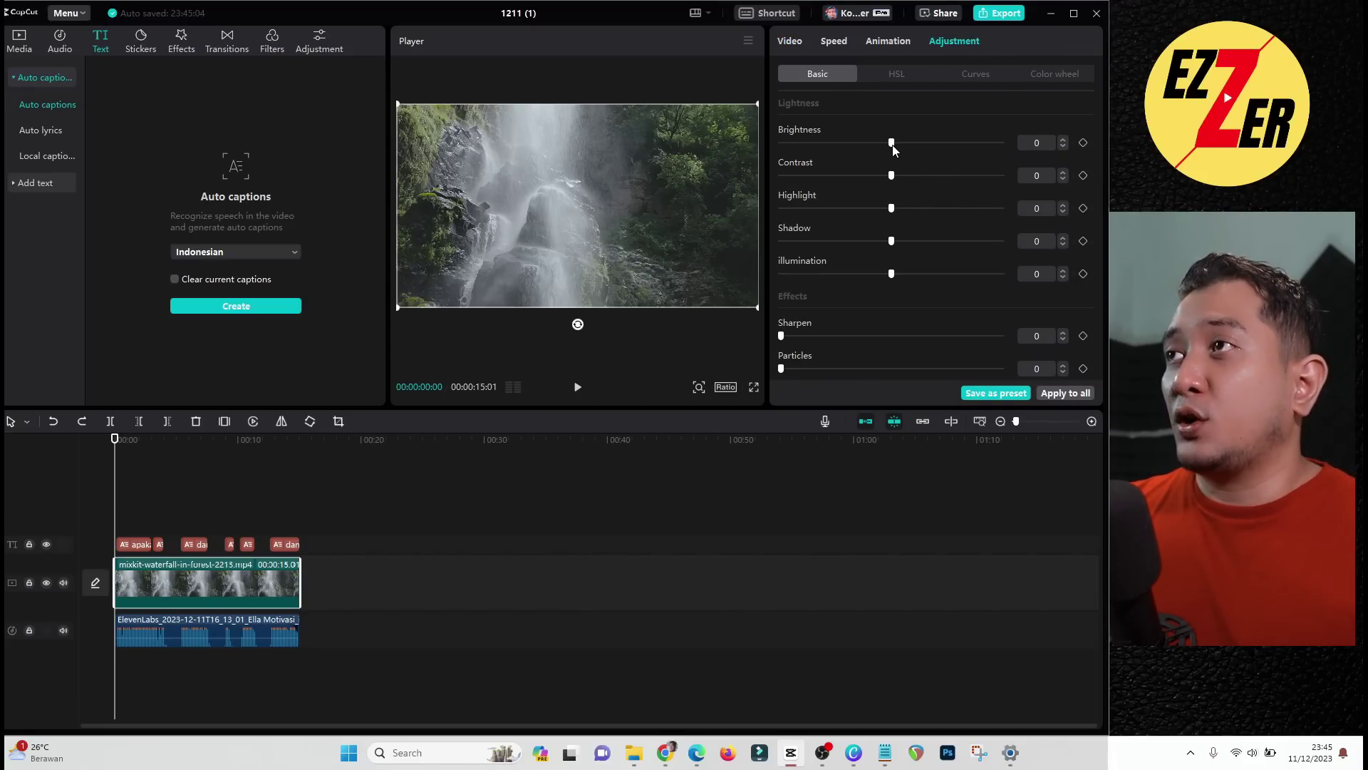
drag(892, 146, 840, 169)
scroll(975, 217, down, 2)
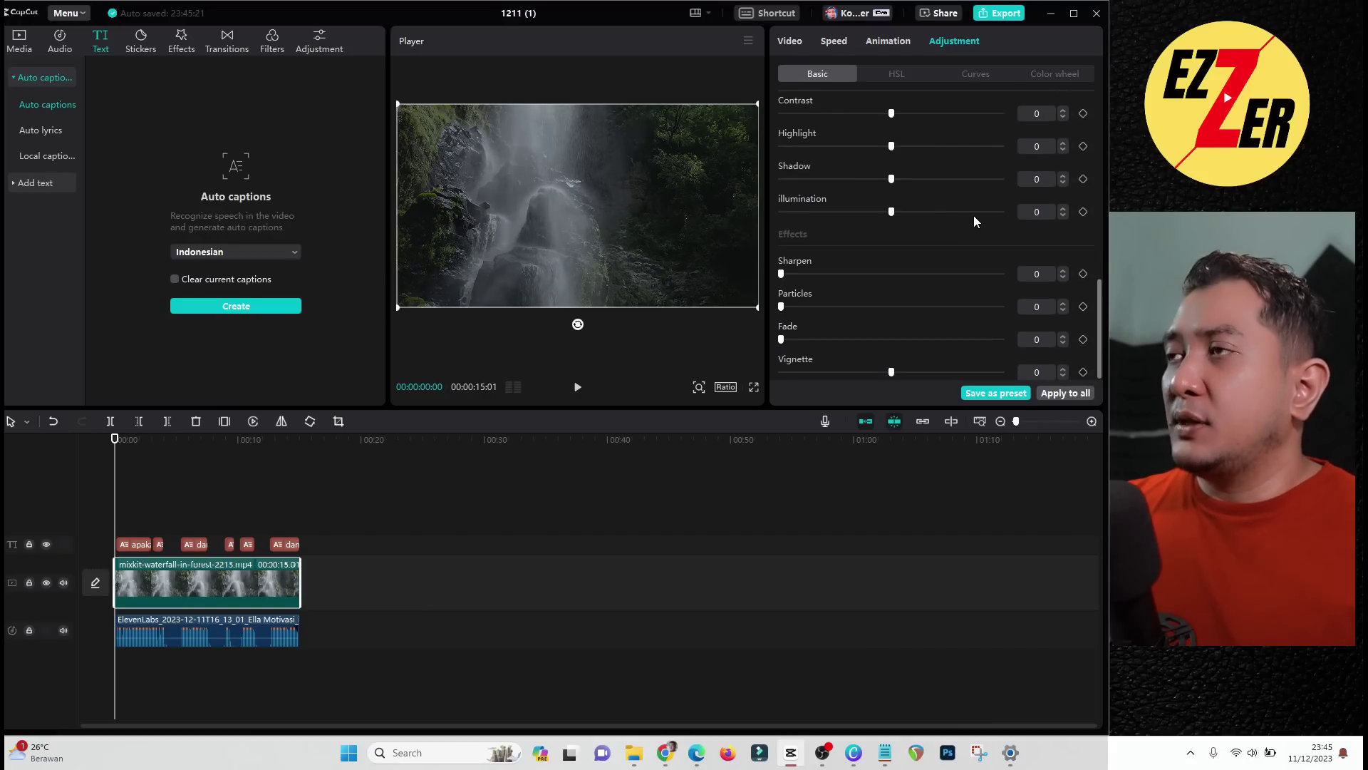
drag(890, 372, 934, 372)
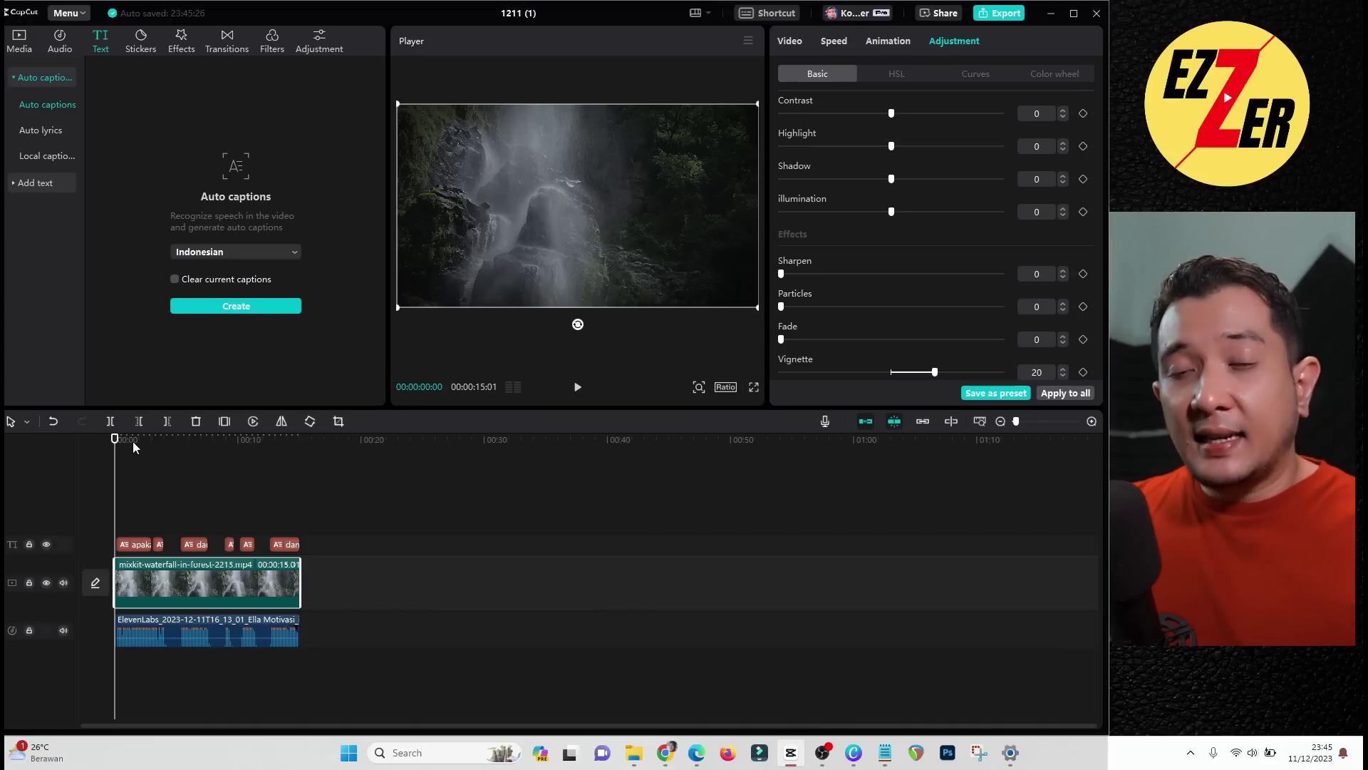
Play the video from the start to check the captions against the darkened waterfall footage
key(space)
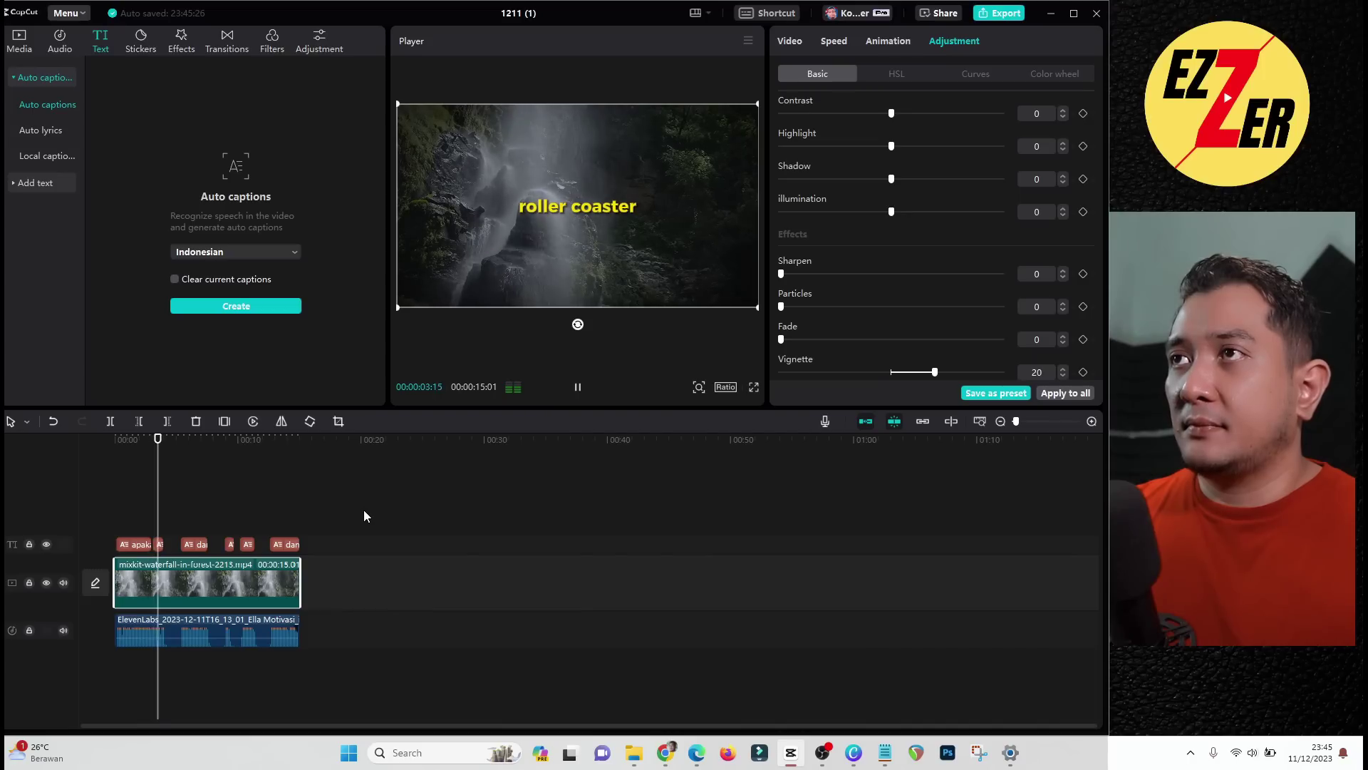
key(space)
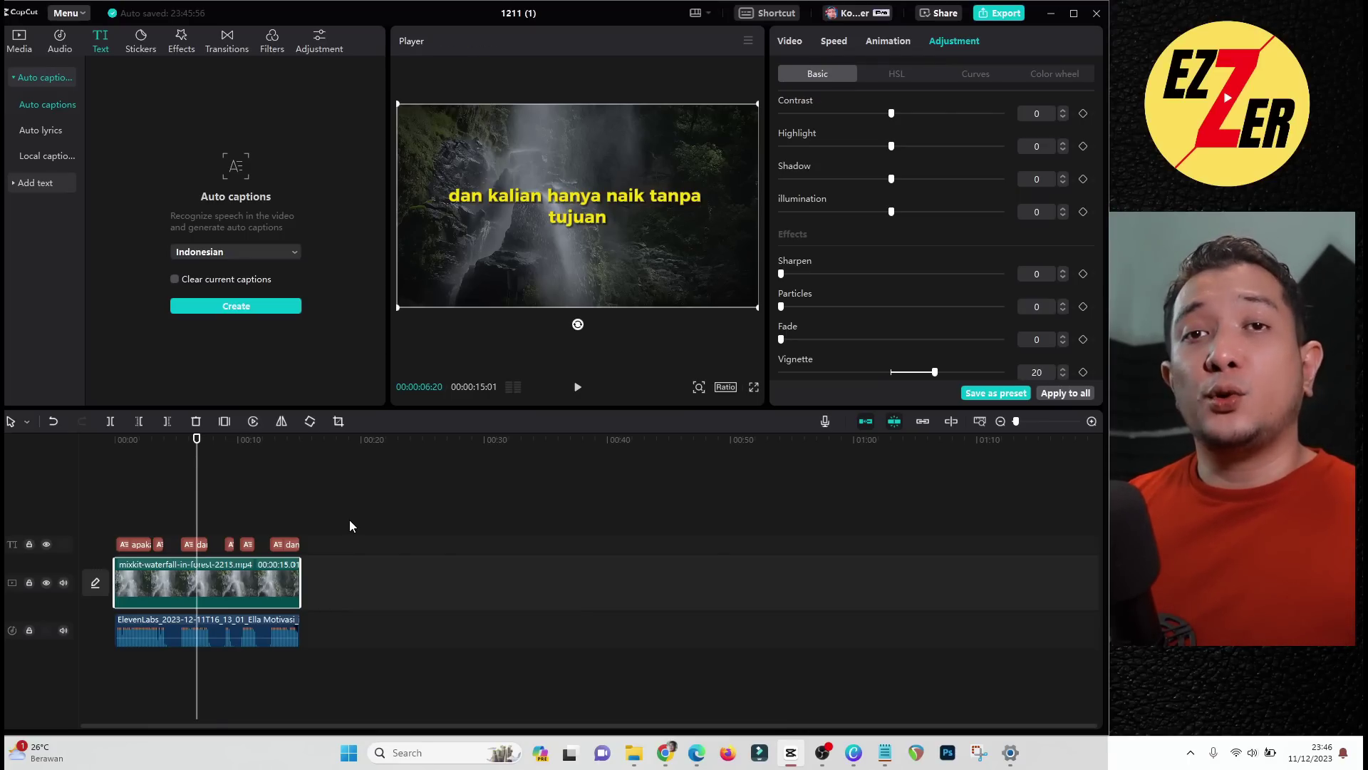
key(space)
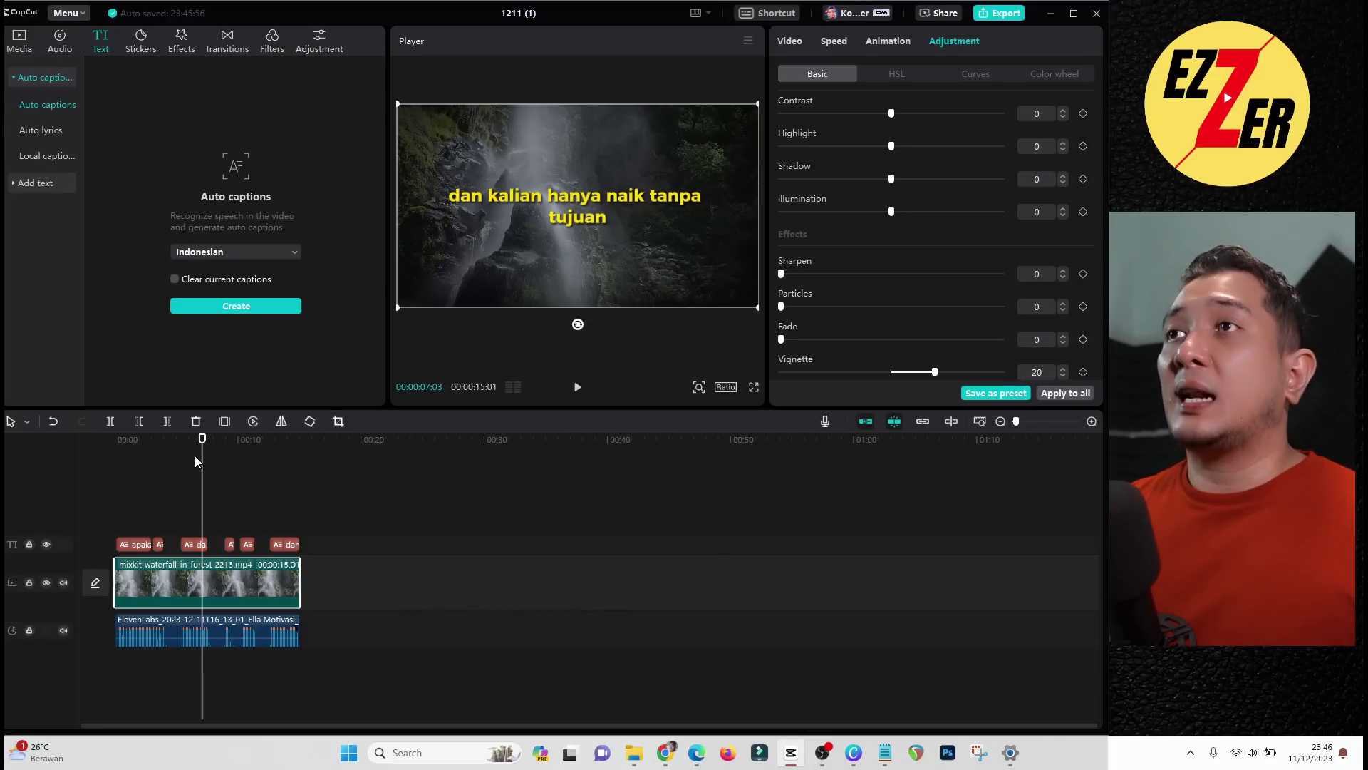
Add the mixkit-valley-sunset music below the voice-over, trimmed to the video's end, with a 2.1 s fade-in, 1.2 s fade-out and -16 dB volume
click(20, 40)
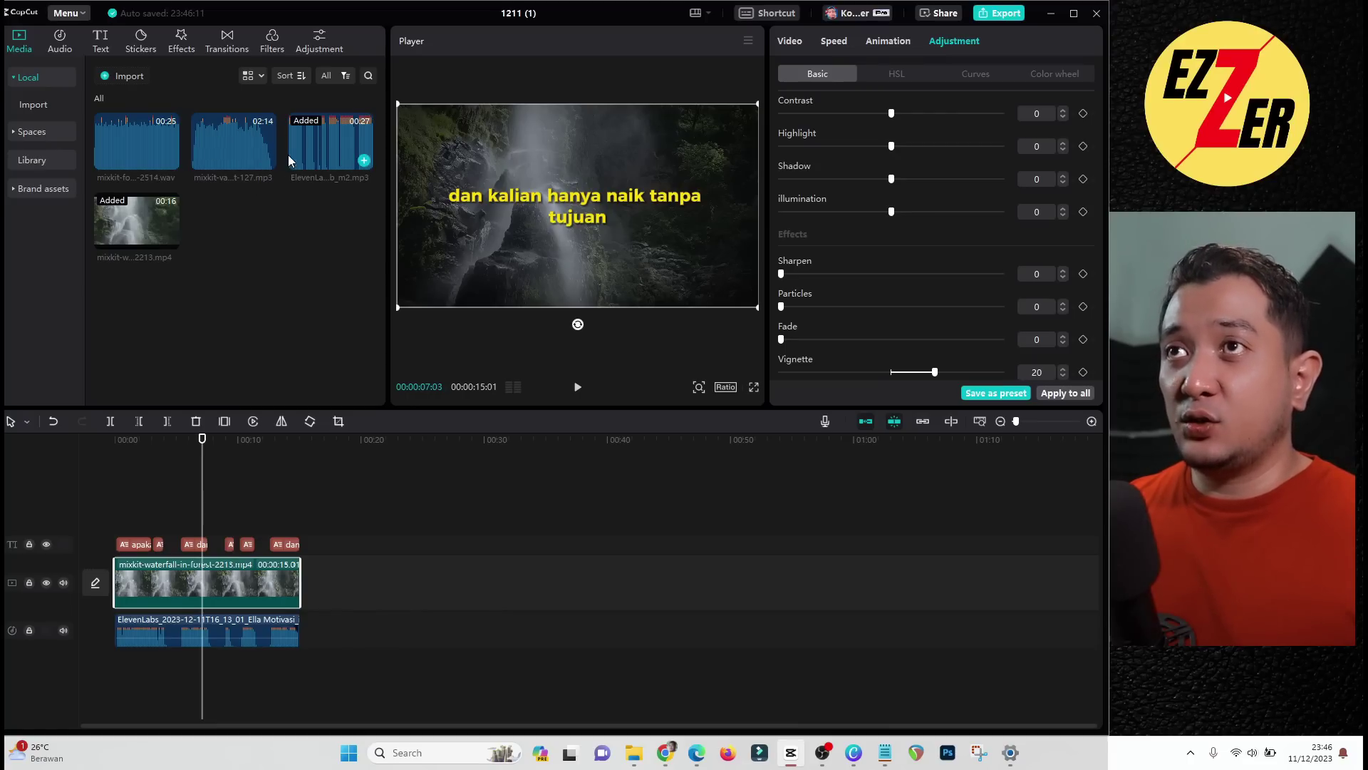
click(267, 163)
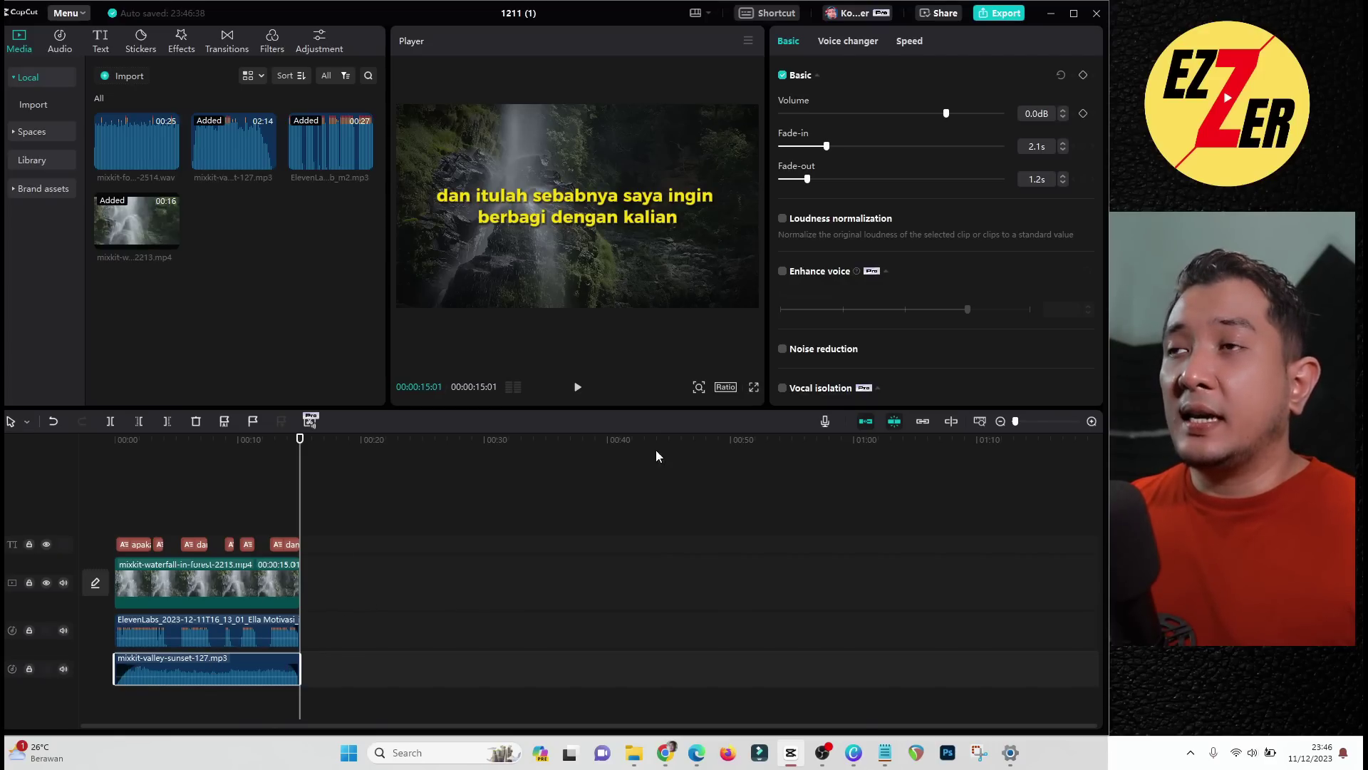
click(1031, 113)
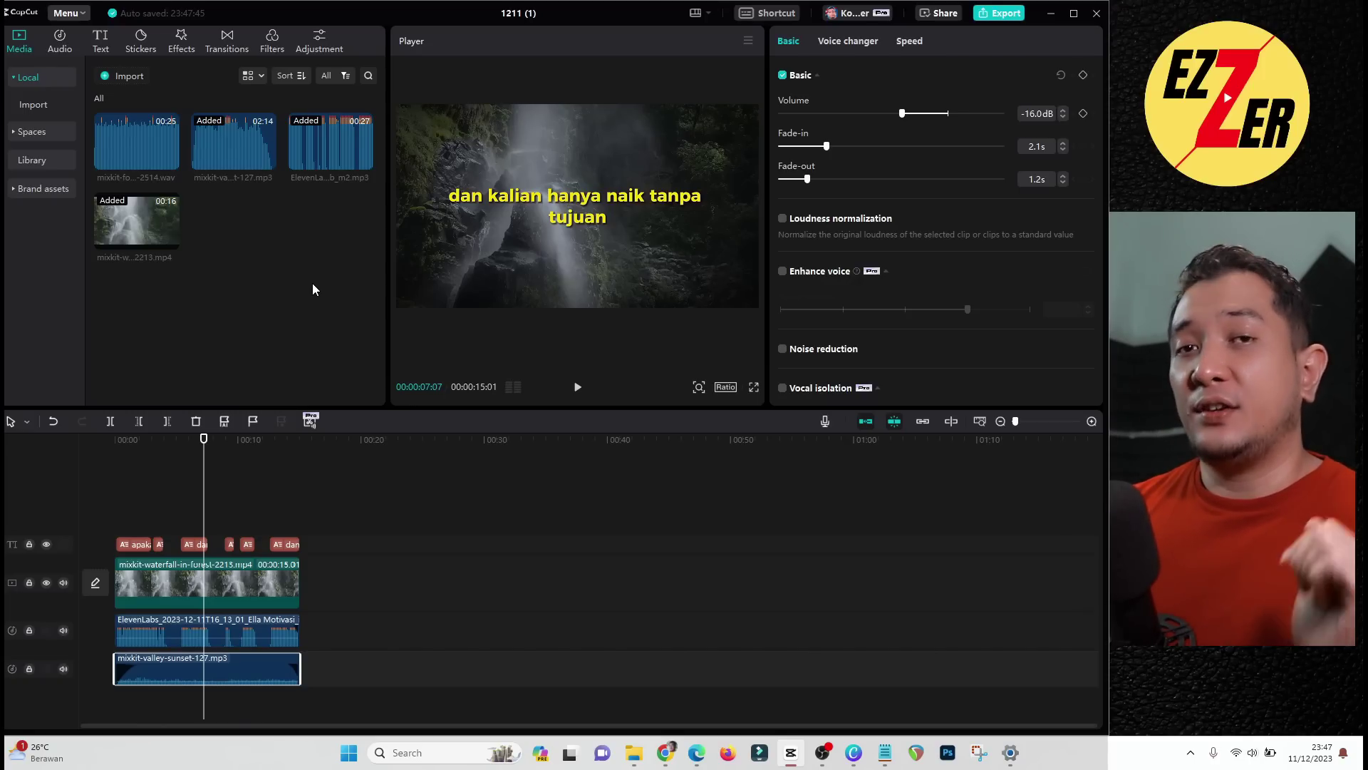
Add the mixkit-forest-waterfall-loop sound below the music, trimmed to the video's end, with its volume at -14 dB
drag(150, 139, 121, 704)
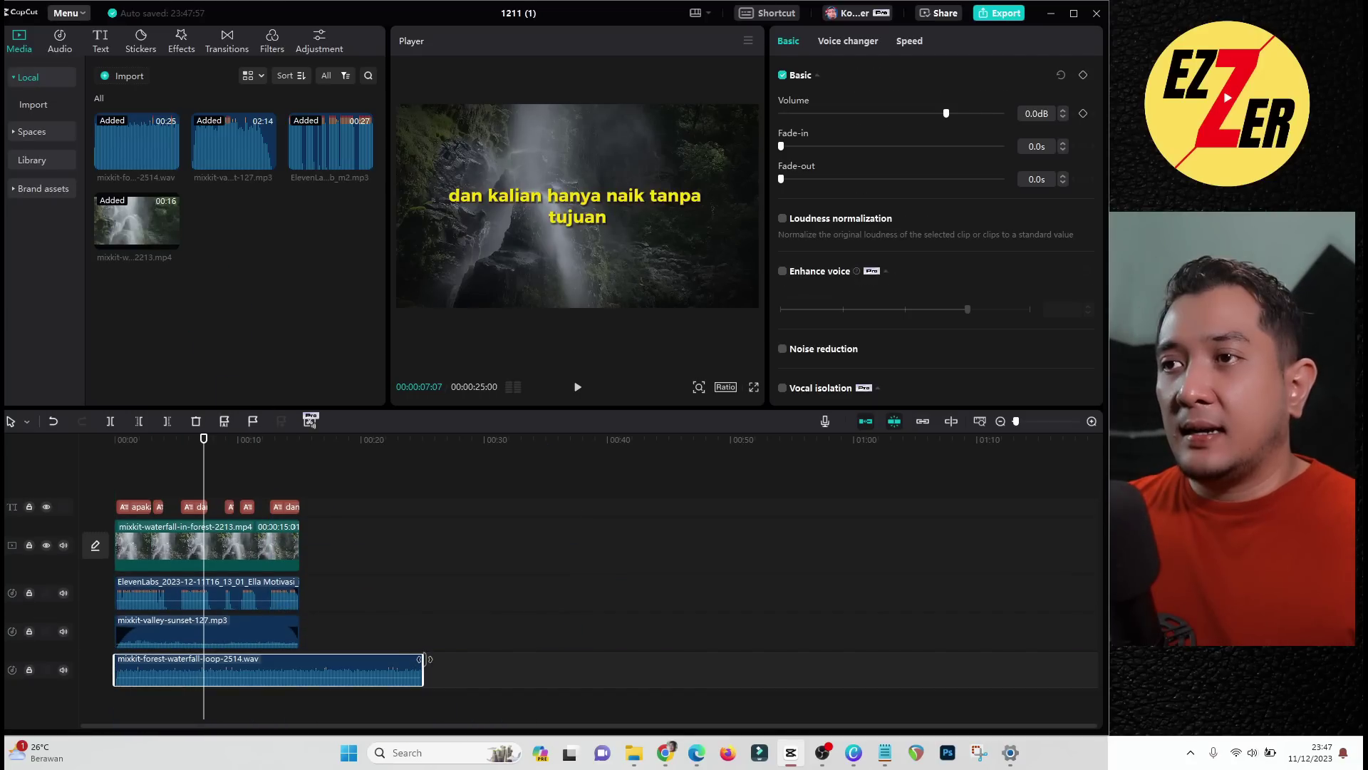
drag(424, 674, 299, 675)
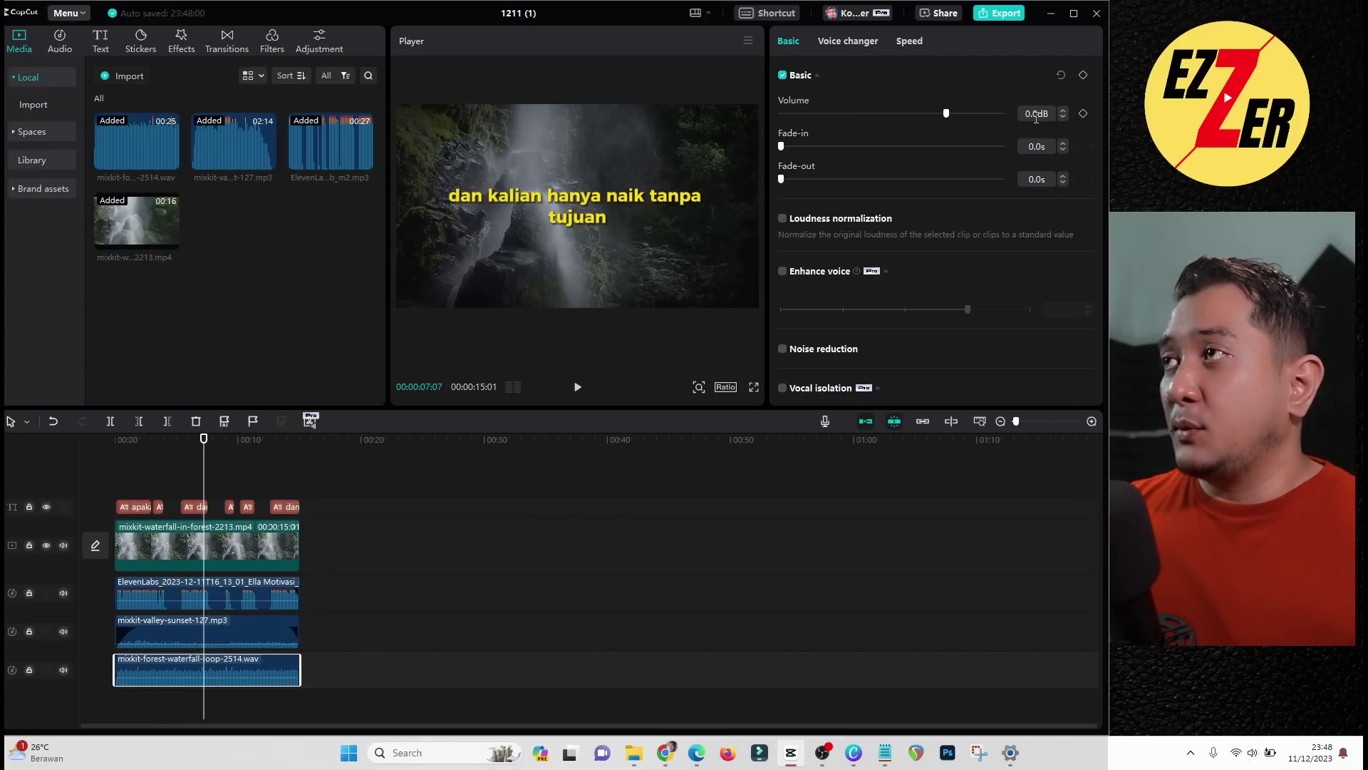
text(-14)
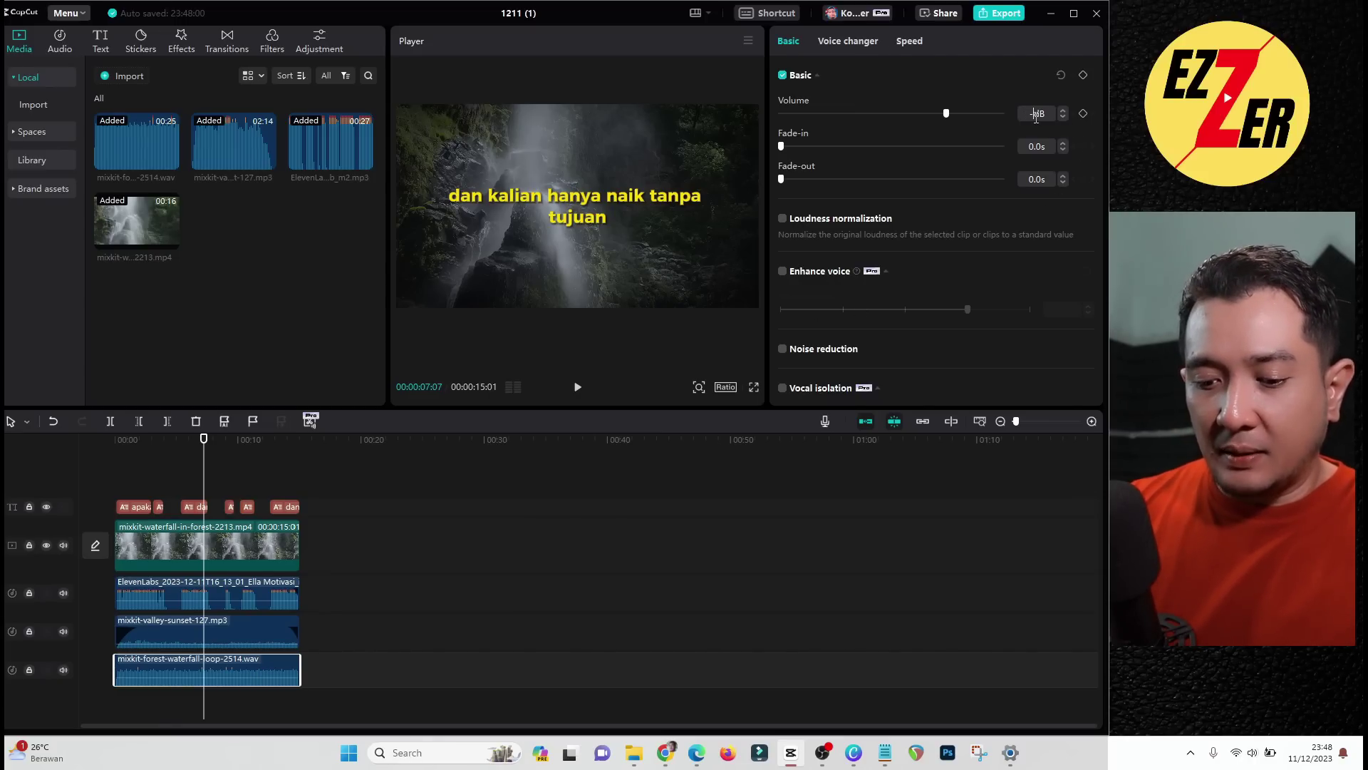
key(Return)
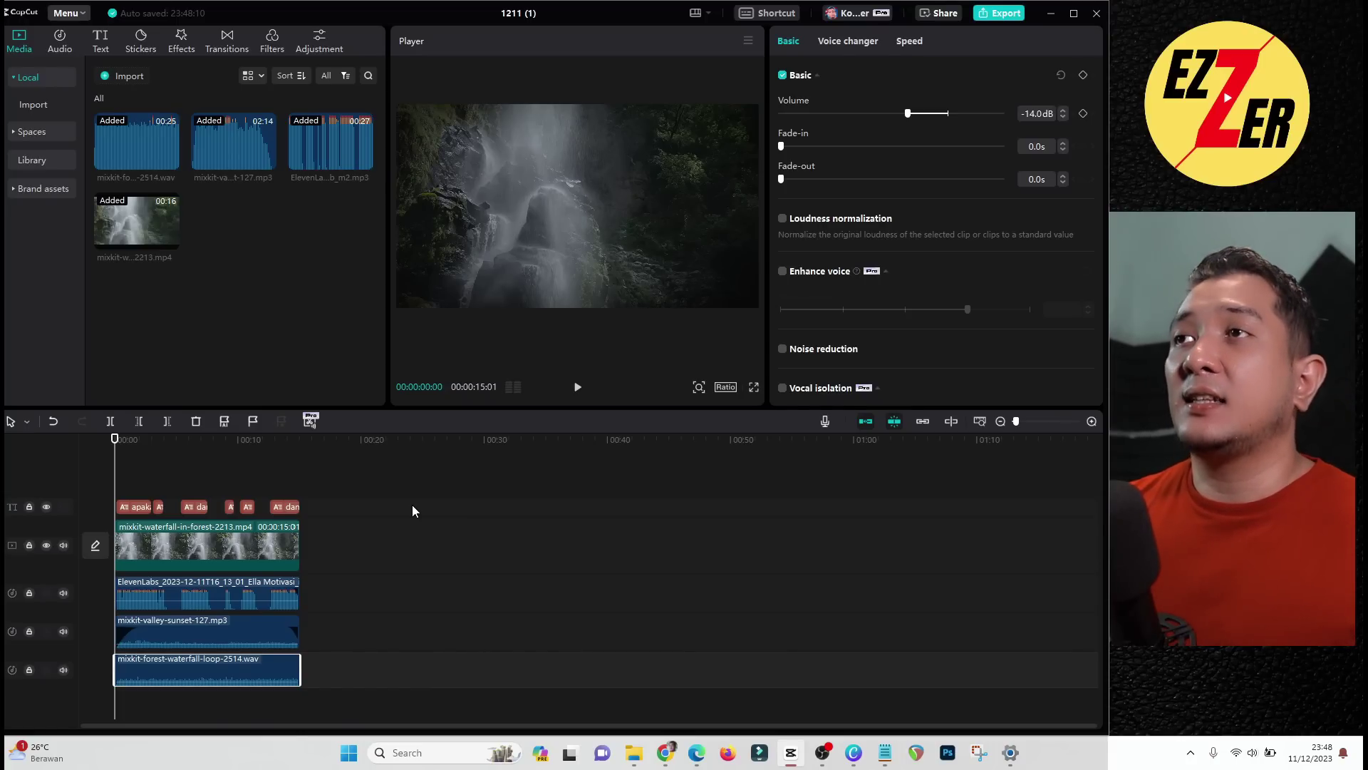